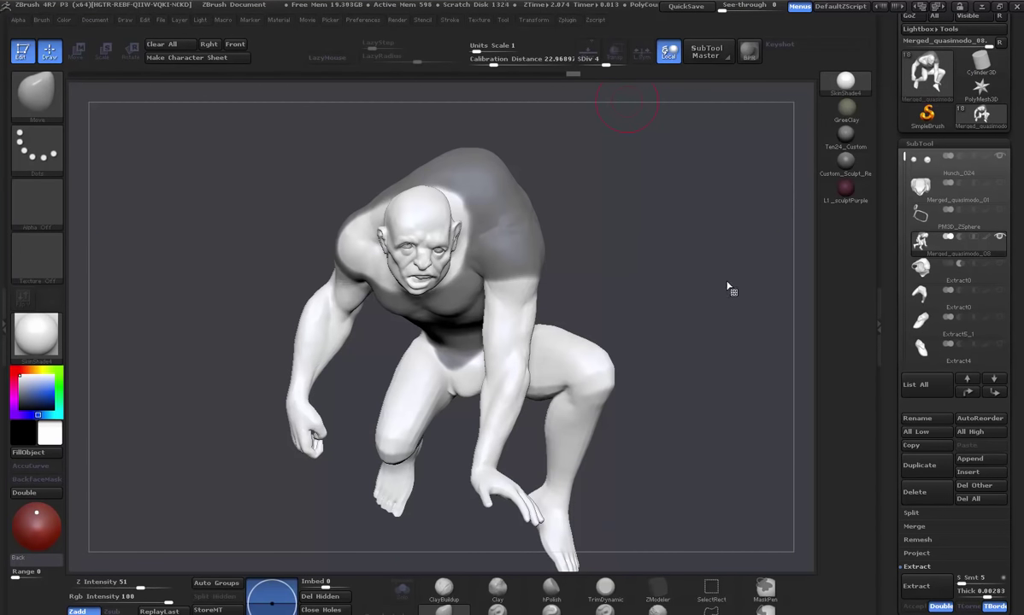
- Select the extracted shirt subtool on the crouching figure, the Extract0 entry directly below Merged_quasimodo_08
mouse_move(726, 283)
left_mouse_down()
mouse_move(681, 266)
mouse_move(712, 281)
left_mouse_up()
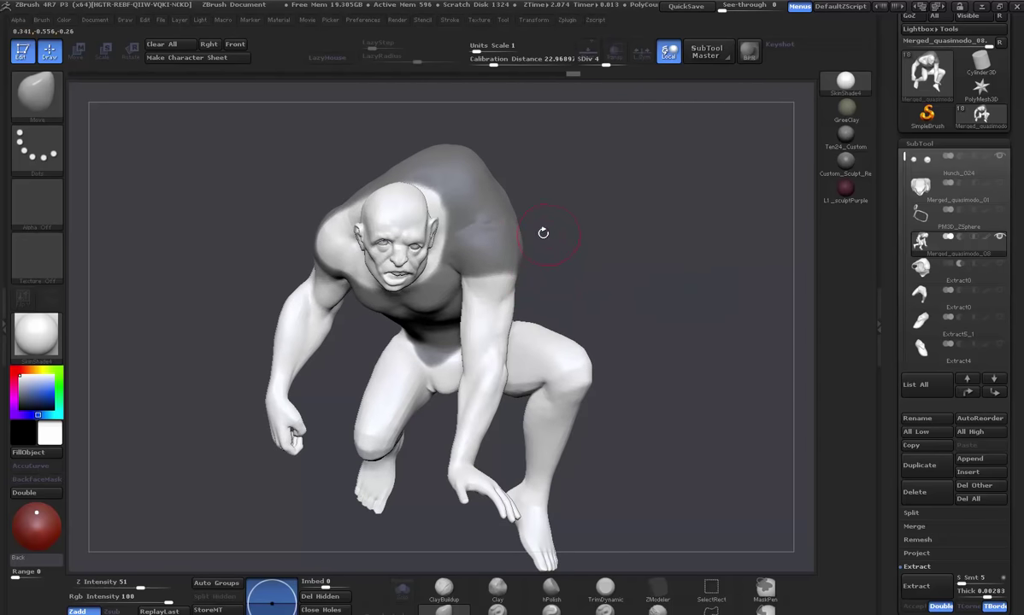
left_click_drag(594, 258, 476, 181)
mouse_move(599, 255)
left_mouse_down()
mouse_move(644, 230)
mouse_move(703, 249)
left_mouse_up()
left_click(940, 266)
mouse_move(670, 304)
left_mouse_down()
mouse_move(615, 216)
mouse_move(665, 234)
left_mouse_up()
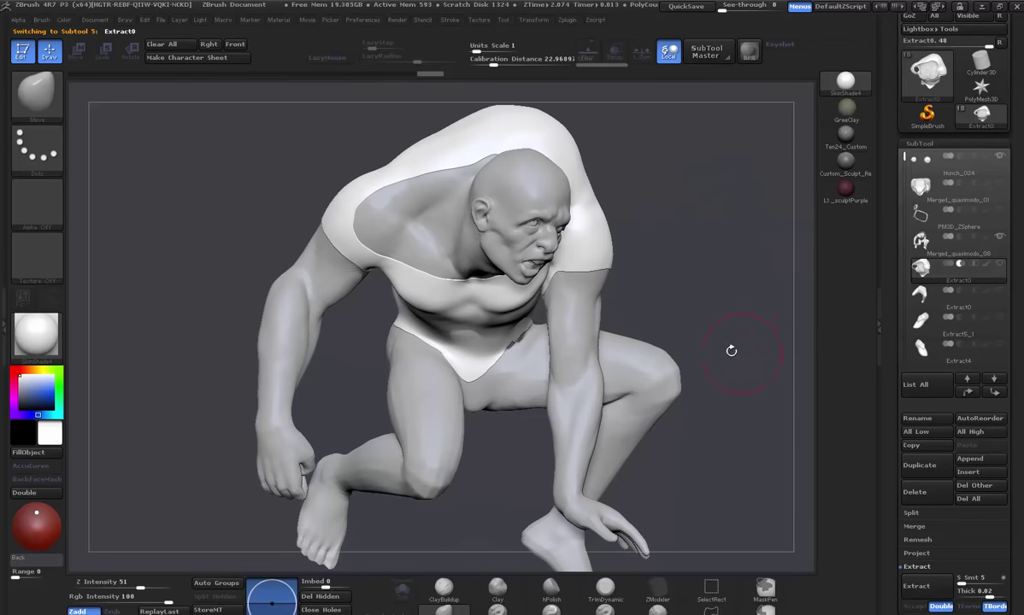
left_click_drag(694, 350, 684, 296)
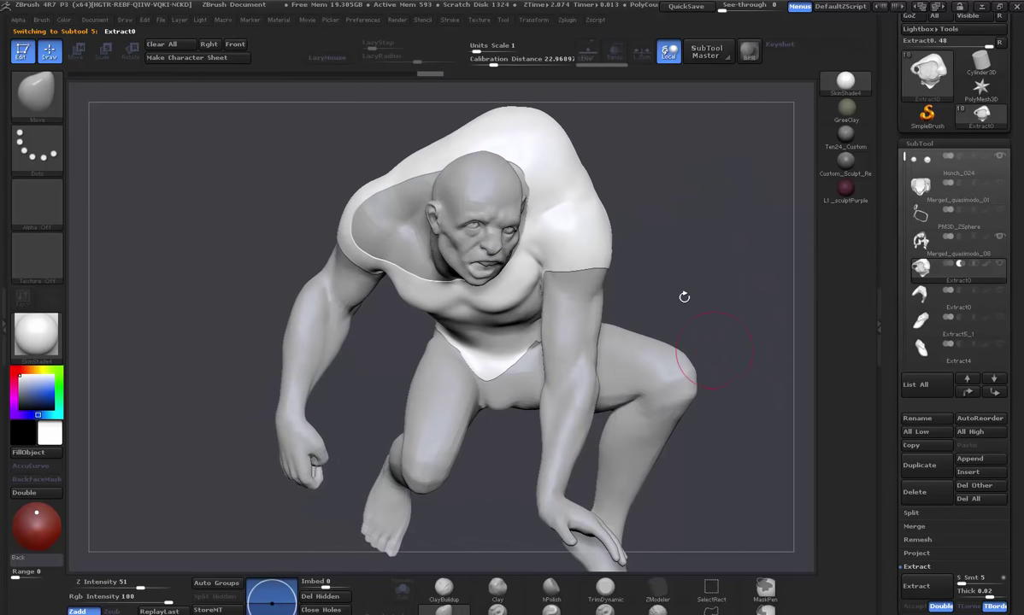
- Solo the shirt, isolate its outer surface polygroup and delete the hidden inner shell and edge geometry
left_click(403, 590)
key("ctrl+shift")
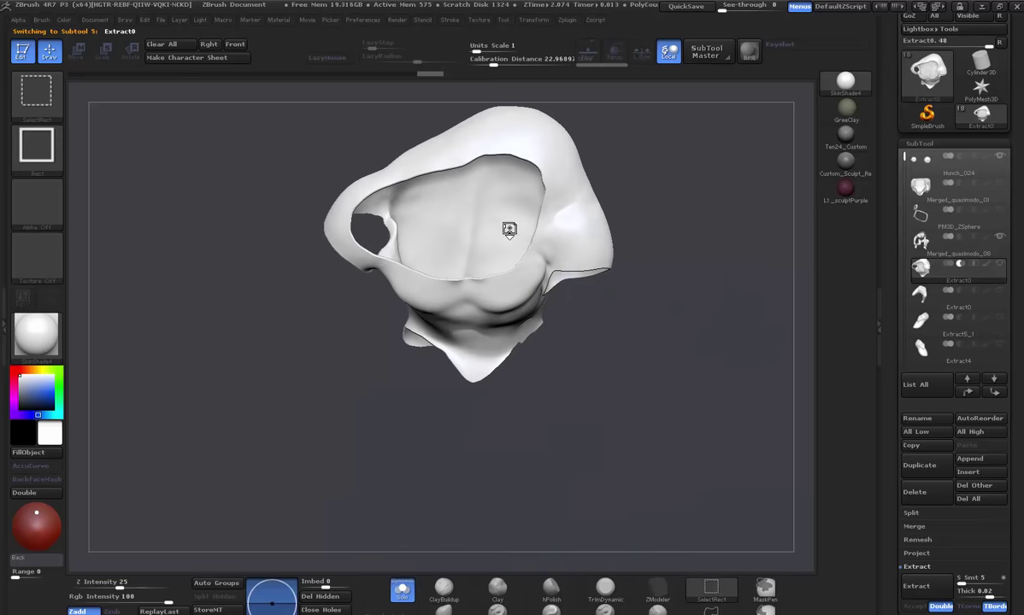
left_click(590, 238, "ctrl+shift")
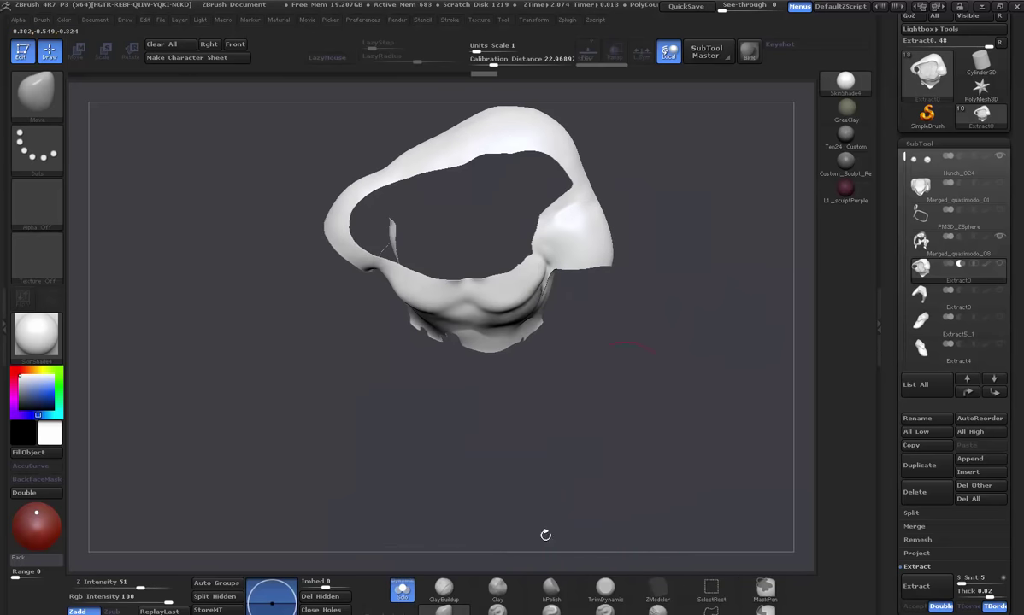
left_click(342, 596)
- Run ZRemesher on the shirt with a target polygon count of 2 and show the body again
left_click_drag(888, 466, 878, 392)
left_click(907, 391)
left_click(921, 221)
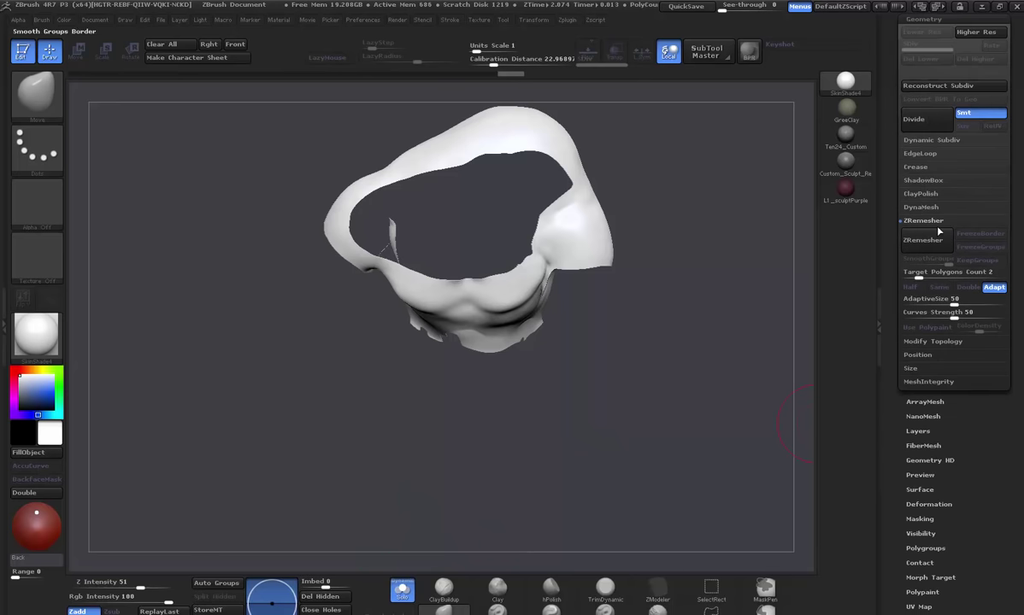
left_click(934, 245)
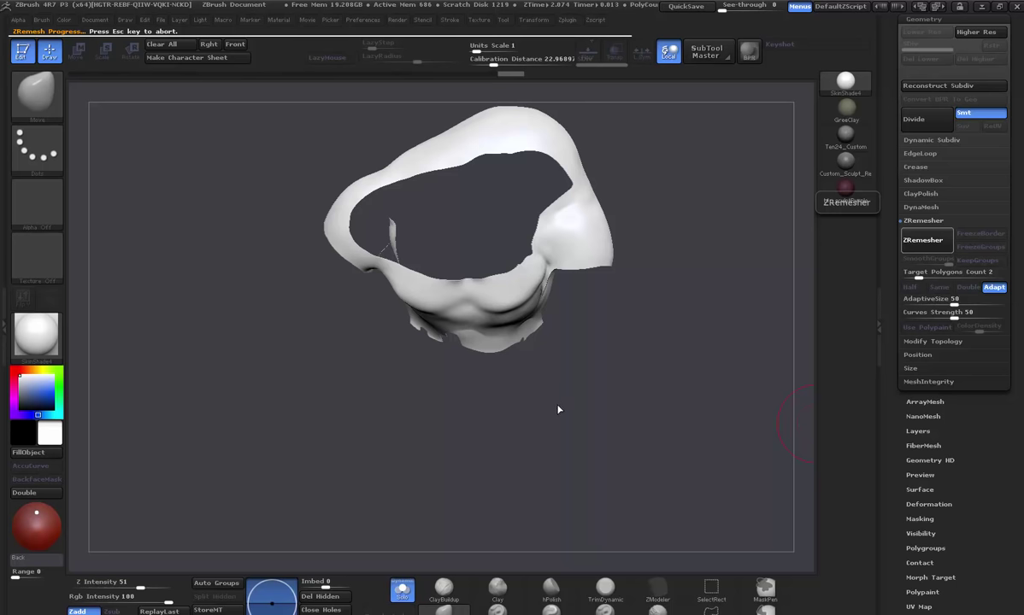
left_click_drag(553, 404, 515, 412)
left_click(401, 588)
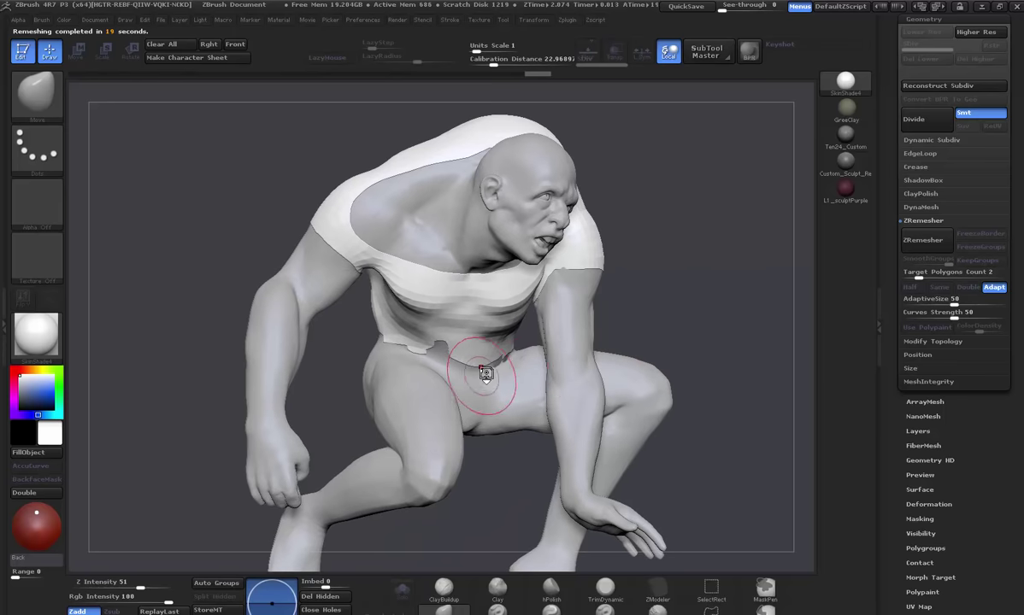
- Pull the shirt's front hem down between the legs with the Move brush and smooth the waist edge
key("space")
left_click_drag(427, 314, 444, 314)
left_click_drag(695, 283, 684, 342, "alt")
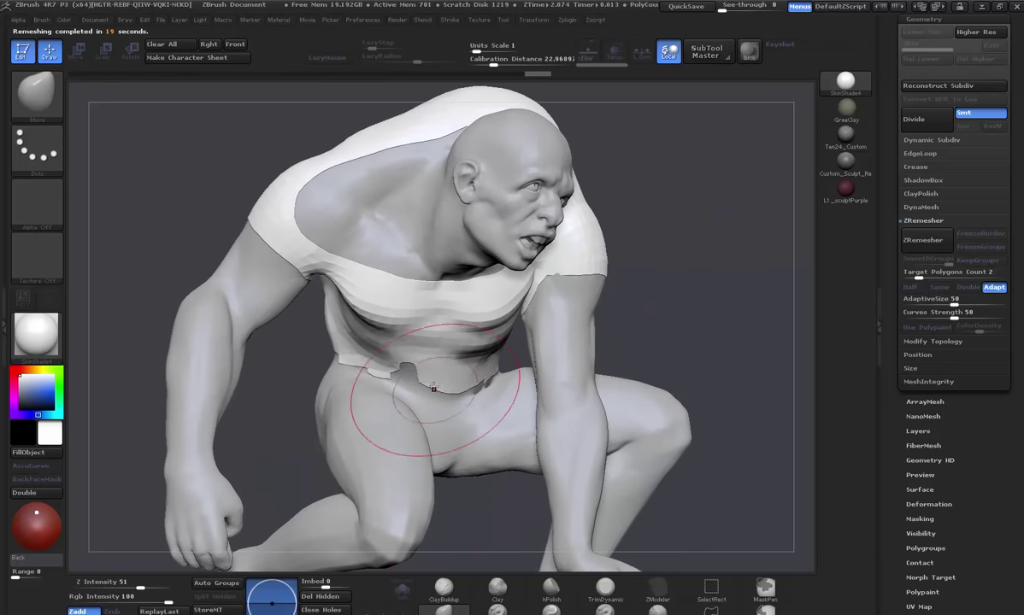
mouse_move(432, 384)
left_mouse_down()
mouse_move(439, 427)
mouse_move(461, 432)
mouse_move(463, 448)
left_mouse_up()
left_click_drag(717, 358, 611, 358)
mouse_move(449, 362)
left_mouse_down("shift")
mouse_move(457, 398)
mouse_move(425, 316)
mouse_move(419, 353)
mouse_move(408, 342)
left_mouse_up("shift")
- Pull the shirt's back hem down over the buttocks with the Move brush
mouse_move(709, 359)
left_mouse_down()
mouse_move(452, 360)
mouse_move(455, 379)
mouse_move(323, 386)
left_mouse_up()
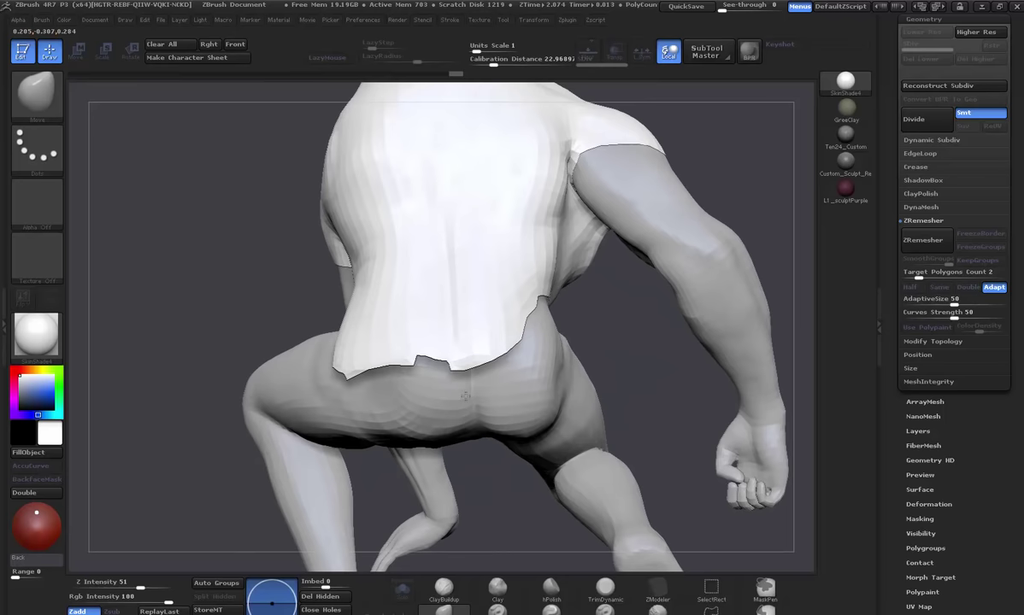
left_click_drag(436, 358, 419, 396)
mouse_move(650, 367)
left_mouse_down()
mouse_move(418, 384)
mouse_move(376, 376)
left_mouse_up()
left_click_drag(475, 324, 422, 381)
left_click_drag(395, 455, 556, 448)
left_click_drag(402, 389, 376, 423)
left_click_drag(312, 446, 315, 448)
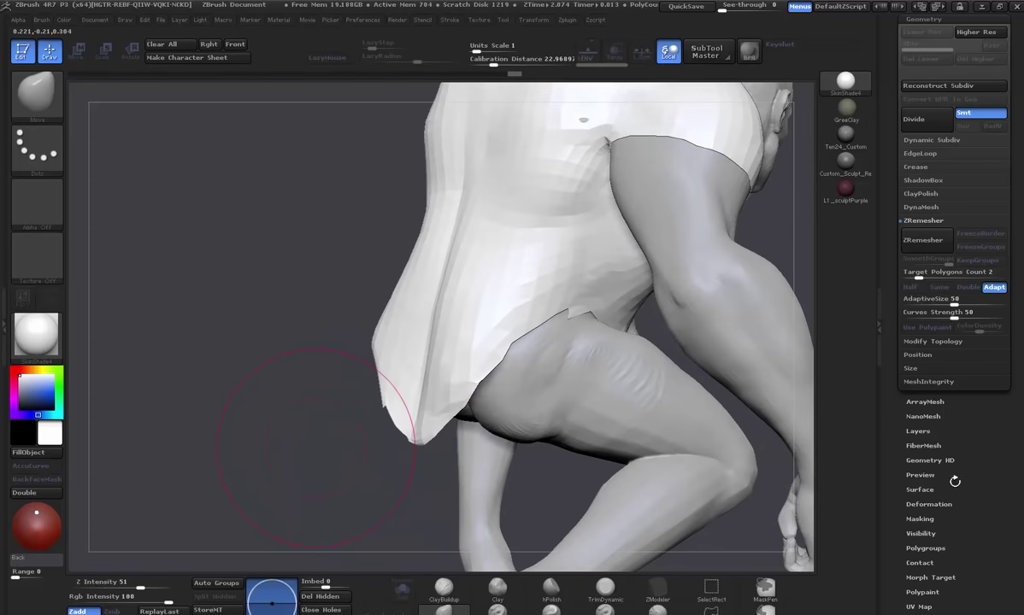
- Extend the shirt's rear hem further below the buttocks and run ZRemesher on the mesh
mouse_move(956, 487)
left_mouse_down()
mouse_move(956, 442)
mouse_move(986, 422)
left_mouse_up()
left_click(936, 460)
left_click_drag(692, 233, 504, 244)
mouse_move(329, 394)
left_mouse_down()
mouse_move(291, 466)
mouse_move(301, 475)
left_mouse_up()
mouse_move(975, 54)
left_mouse_down()
mouse_move(969, 137)
mouse_move(931, 178)
left_mouse_up()
left_click(932, 178)
left_click(923, 400)
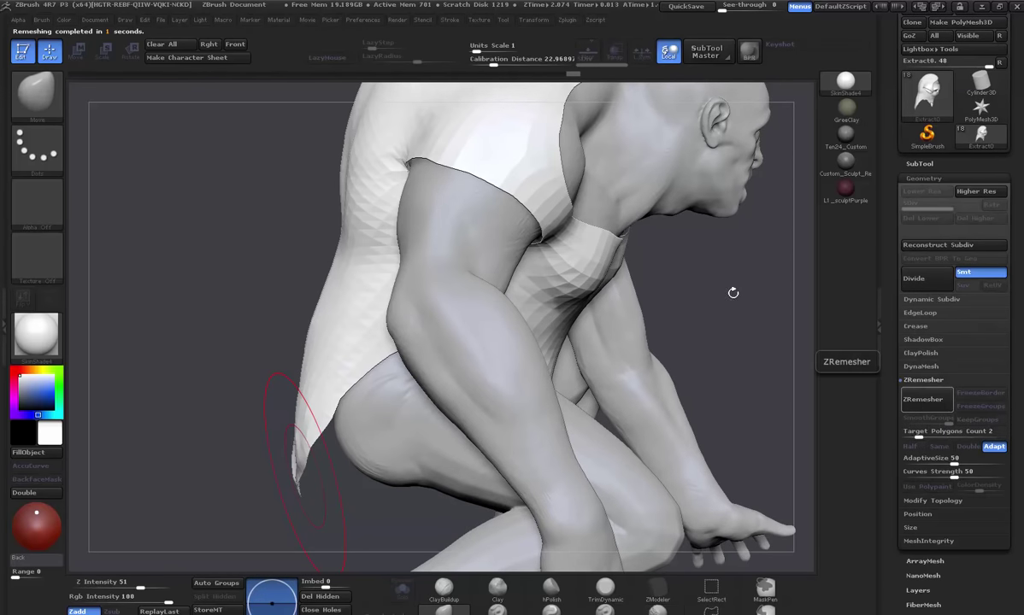
left_click_drag(734, 293, 709, 231)
- Reshape the shirt's lower edge around the hip with the Move brush and smooth it
key("space")
left_click_drag(471, 307, 464, 307)
left_click_drag(454, 440, 470, 436)
mouse_move(504, 288)
left_mouse_down()
mouse_move(517, 271)
mouse_move(543, 275)
left_mouse_up()
mouse_move(356, 263)
left_mouse_down()
mouse_move(335, 212)
mouse_move(349, 261)
mouse_move(342, 257)
left_mouse_up()
left_click_drag(256, 307, 325, 308)
left_click_drag(335, 243, 352, 217, "shift")
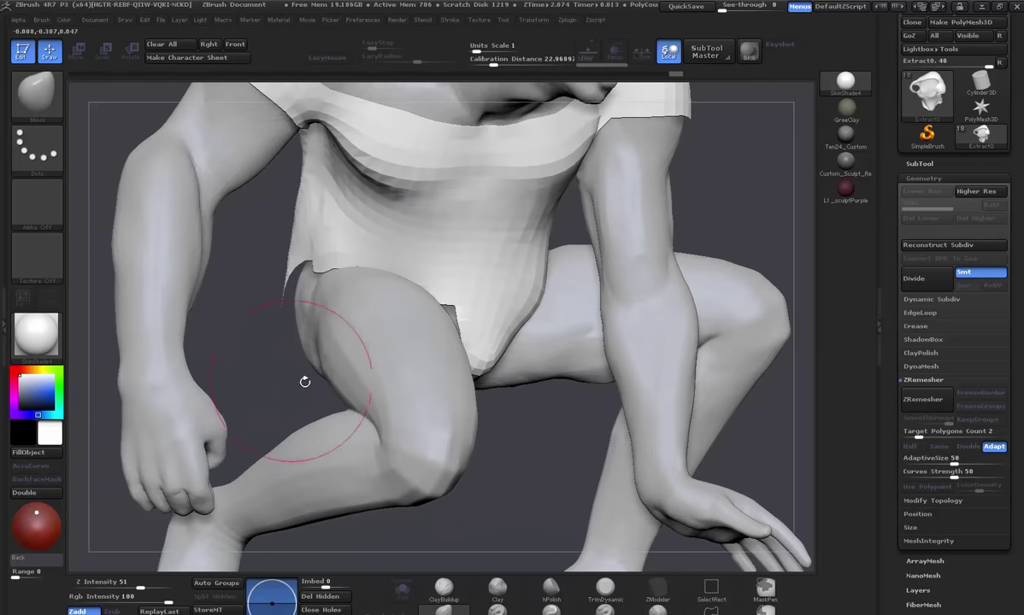
- Turn on the polyframe and adjust the shirt's front hem where it meets the thigh
key("shift+f")
left_click_drag(505, 487, 460, 310)
right_click(402, 262)
left_click_drag(589, 231, 479, 244)
right_click(395, 244)
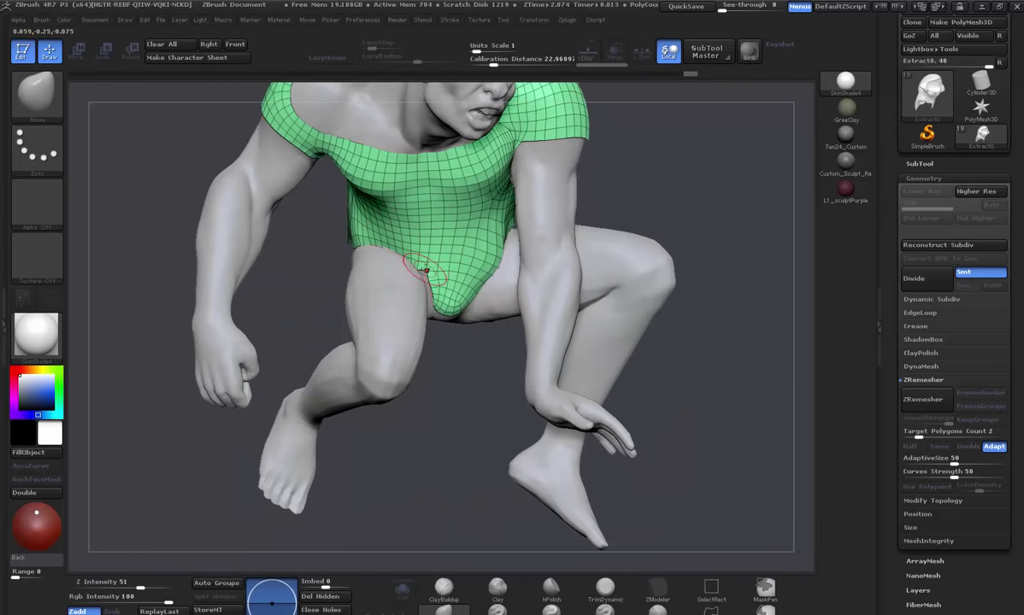
key("space")
mouse_move(475, 352)
left_mouse_down()
mouse_move(589, 208)
mouse_move(617, 208)
left_mouse_up()
- Pull the shirt's side hem down over the figure's left hip and upper thigh with the Move brush
key("space")
left_click_drag(640, 274, 556, 295)
key("space")
left_click_drag(603, 242, 569, 239)
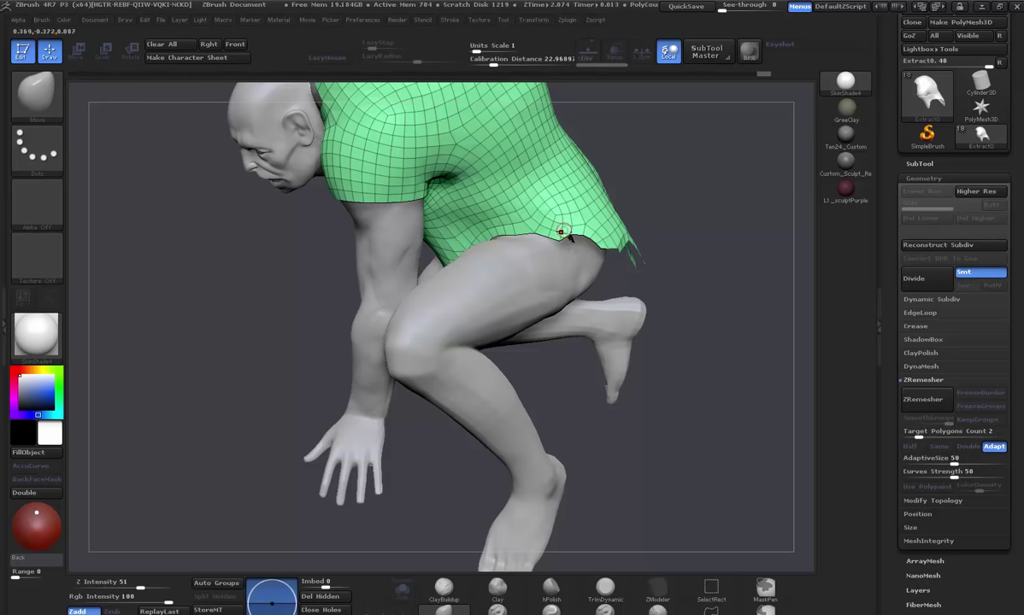
key("space")
left_click_drag(534, 213, 589, 244)
mouse_move(628, 290)
left_mouse_down()
mouse_move(679, 292)
mouse_move(666, 298)
left_mouse_up()
mouse_move(628, 208)
left_mouse_down()
mouse_move(594, 241)
mouse_move(651, 291)
mouse_move(656, 393)
mouse_move(634, 249)
mouse_move(592, 269)
left_mouse_up()
- Stretch the shirt's front flap lower between the legs, smooth it, and remesh the shirt with ZRemesher
key("space")
left_click_drag(585, 369, 551, 402)
mouse_move(430, 430)
left_mouse_down("shift")
mouse_move(458, 408)
mouse_move(786, 291)
mouse_move(692, 301)
left_mouse_up("shift")
mouse_move(615, 381)
left_mouse_down()
mouse_move(624, 398)
mouse_move(614, 396)
mouse_move(616, 425)
left_mouse_up()
key("space")
left_click(923, 399)
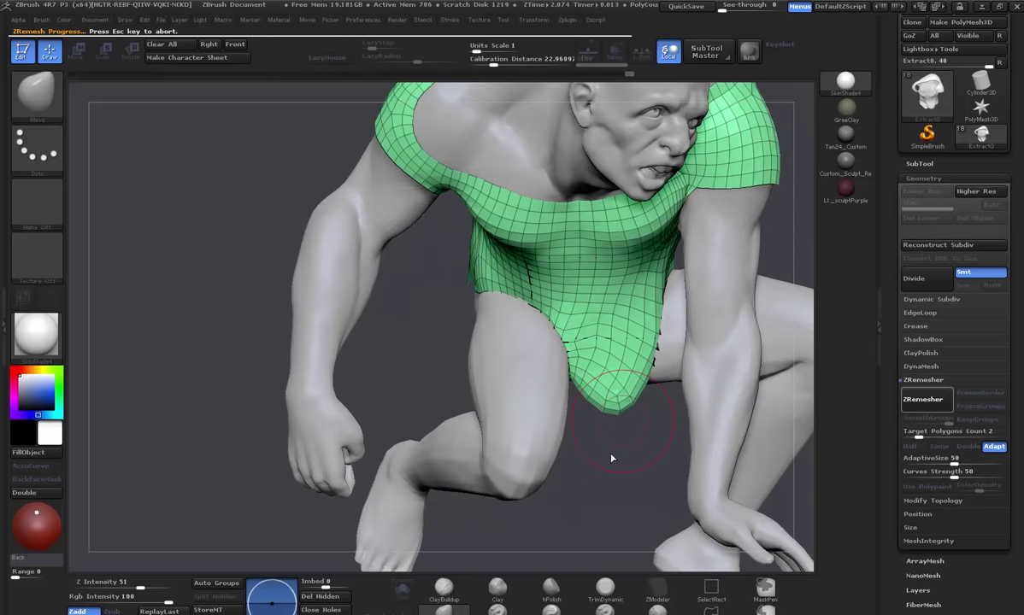
left_click_drag(607, 464, 598, 332)
- Reshape the shirt's neckline behind the head and along the figure's left shoulder with the Move brush
key("space")
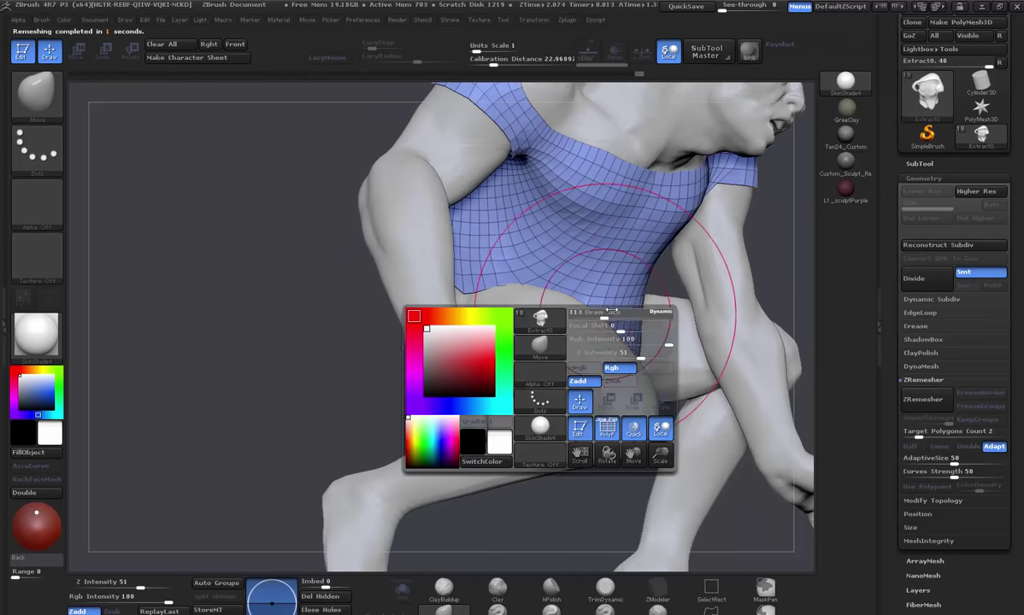
left_click_drag(773, 247, 530, 240)
left_click_drag(702, 222, 739, 349)
key("space")
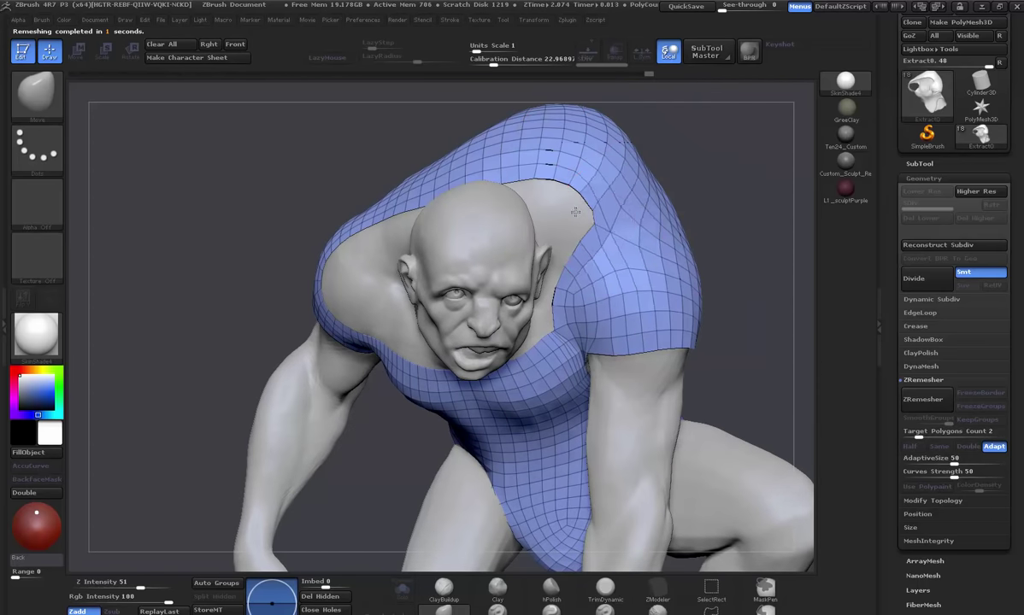
left_click_drag(579, 191, 537, 204)
left_click_drag(663, 171, 478, 175)
mouse_move(617, 239)
left_mouse_down()
mouse_move(586, 241)
mouse_move(547, 282)
mouse_move(559, 341)
left_mouse_up()
- Pull the front neckline beside the figure's left shoulder towards the neck and run ZRemesher on the shirt
key("space")
right_click_drag(558, 351, 506, 412)
key("space")
left_click_drag(556, 338, 544, 339)
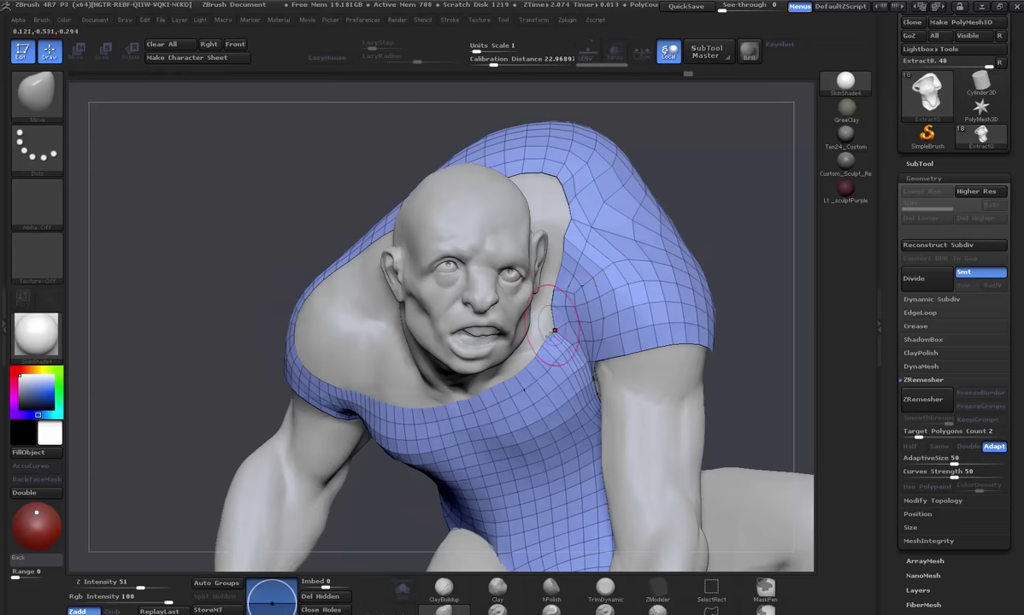
left_click(927, 401)
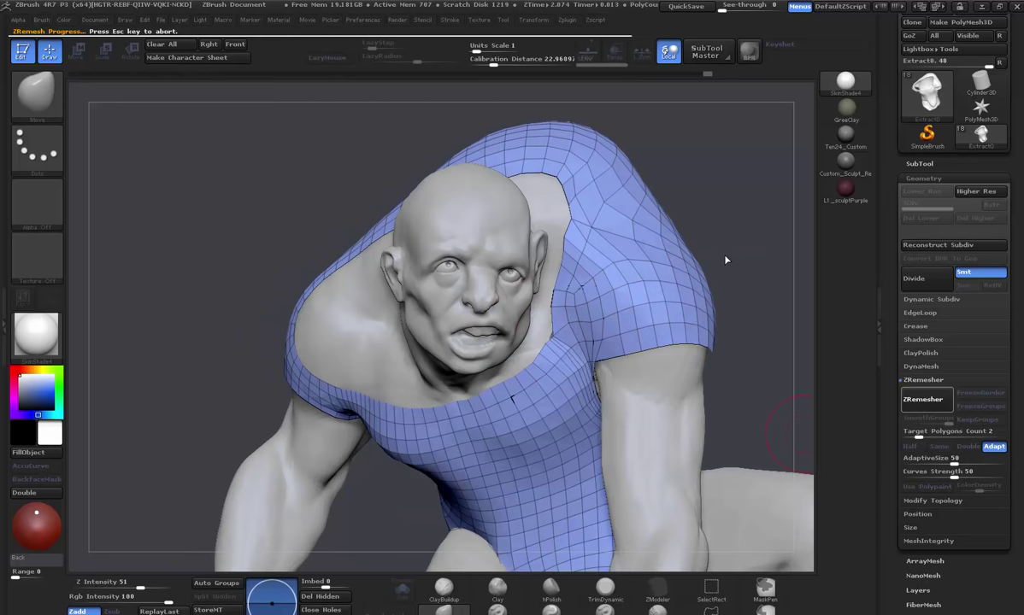
key("ctrl")
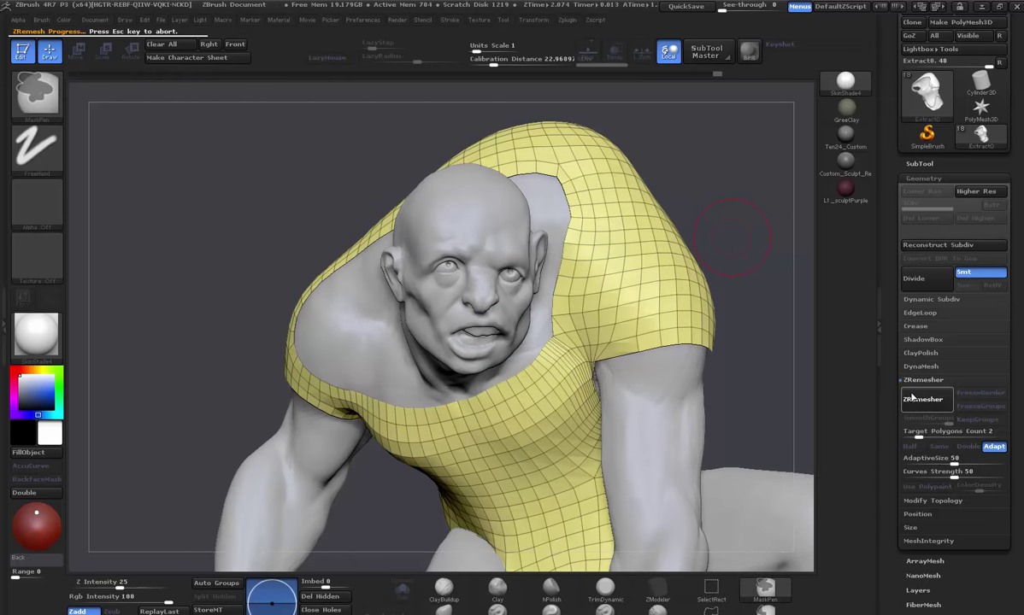
right_click_drag(727, 238, 757, 221)
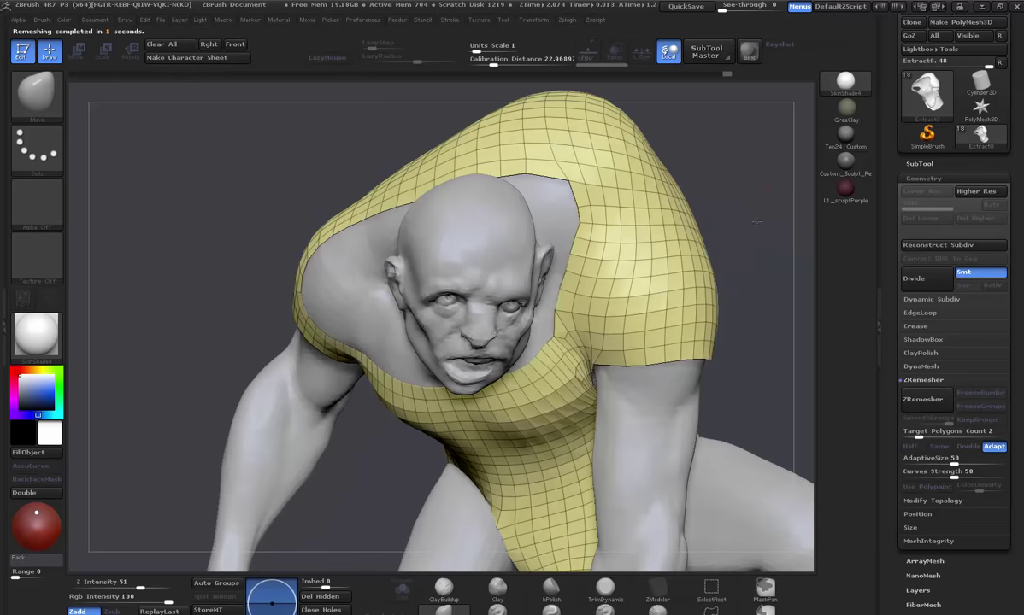
- Refine the neckline corner on the chest and pull the rear hem over the figure's right hip
left_click_drag(703, 212, 548, 342)
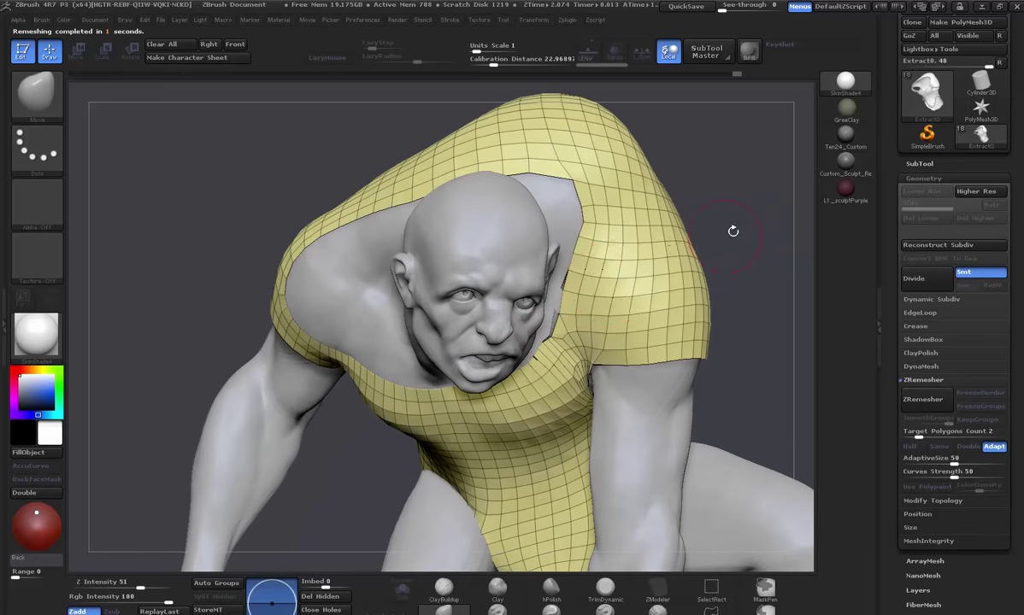
mouse_move(729, 231)
left_mouse_down()
mouse_move(651, 182)
mouse_move(555, 246)
mouse_move(573, 243)
mouse_move(712, 323)
mouse_move(726, 284)
mouse_move(713, 286)
mouse_move(766, 125)
mouse_move(766, 134)
left_mouse_up()
key("space")
left_click_drag(340, 362, 323, 391)
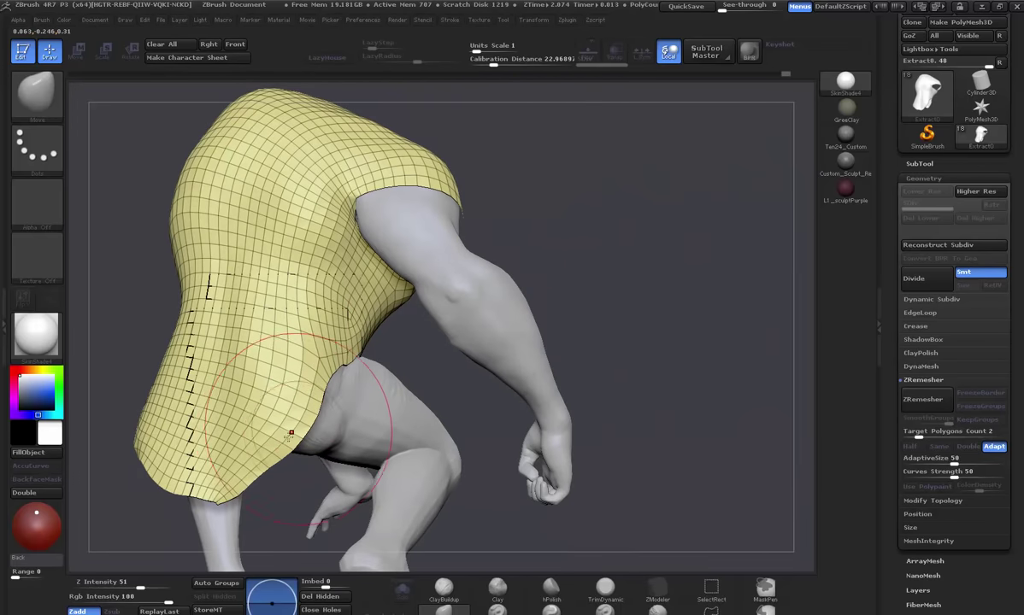
left_click_drag(658, 281, 614, 280)
- Refine the shirt's edges around the hips and torso with the Move brush at varying brush sizes
mouse_move(726, 357)
left_mouse_down()
mouse_move(705, 362)
mouse_move(612, 318)
left_mouse_up()
key("space")
left_click_drag(451, 248, 493, 247)
mouse_move(564, 252)
left_mouse_down()
mouse_move(522, 243)
mouse_move(462, 186)
left_mouse_up()
left_click_drag(571, 282, 504, 299)
left_click_drag(658, 247, 647, 249)
mouse_move(752, 192)
left_mouse_down()
mouse_move(710, 184)
mouse_move(617, 201)
mouse_move(375, 382)
mouse_move(704, 359)
mouse_move(686, 401)
mouse_move(676, 399)
left_mouse_up()
key("space")
left_click_drag(514, 373, 504, 372)
left_click_drag(701, 263, 761, 265)
key("space")
mouse_move(634, 269)
left_mouse_down()
mouse_move(620, 269)
mouse_move(612, 210)
left_mouse_up()
key("space")
key("ctrl")
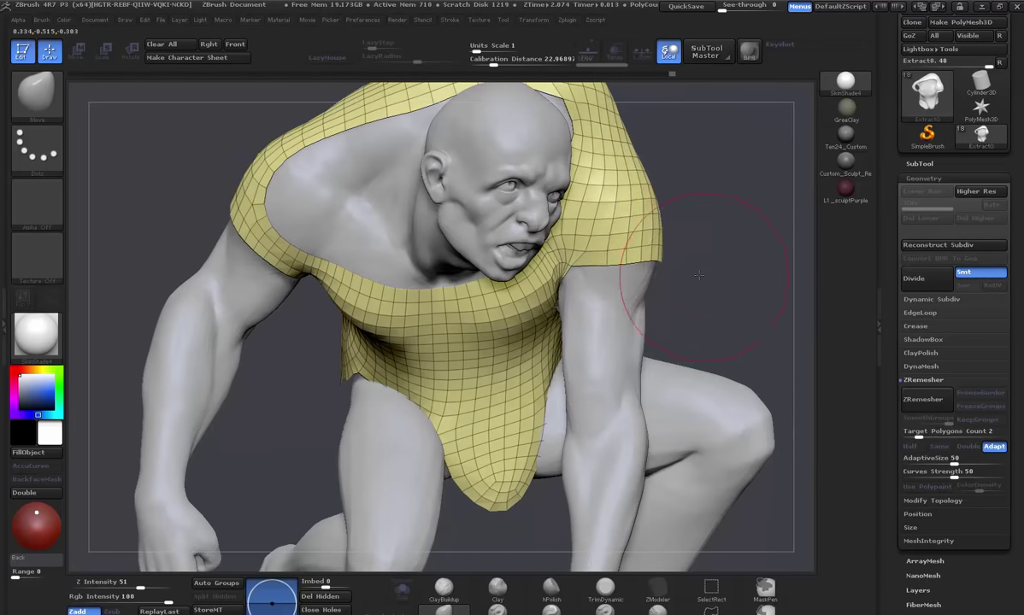
- Run ZRemesher on the reshaped shirt once more to even out its polygons
mouse_move(694, 265)
left_mouse_down()
mouse_move(663, 251)
mouse_move(750, 297)
left_mouse_up()
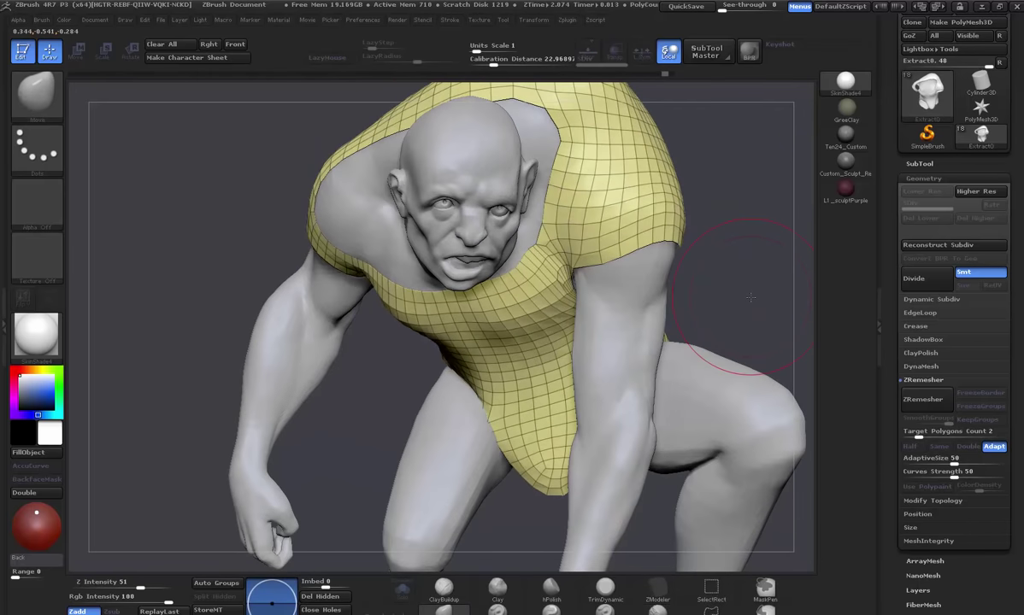
left_click(923, 399, "ctrl")
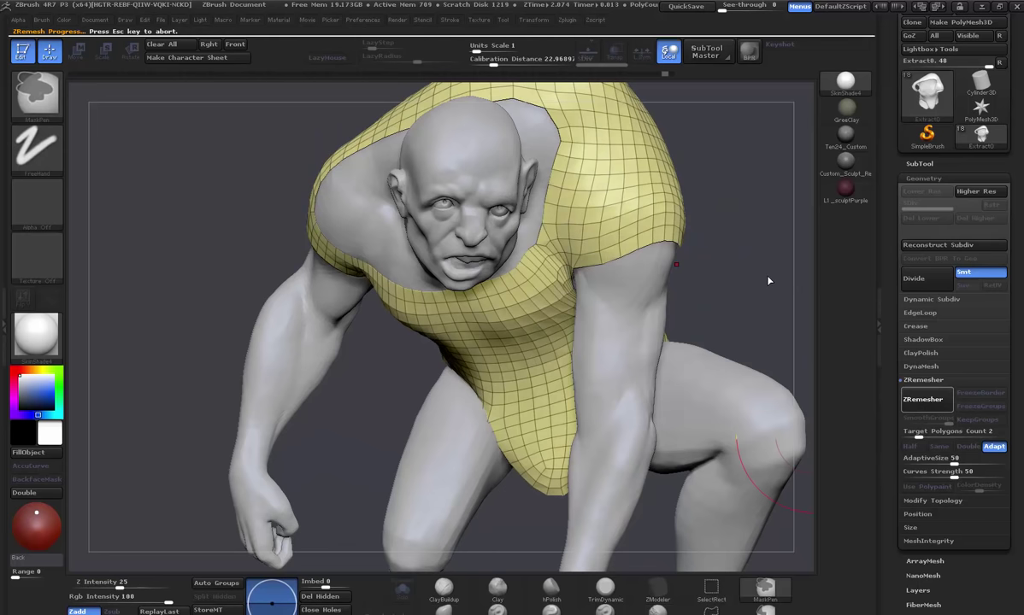
left_click_drag(769, 280, 644, 214)
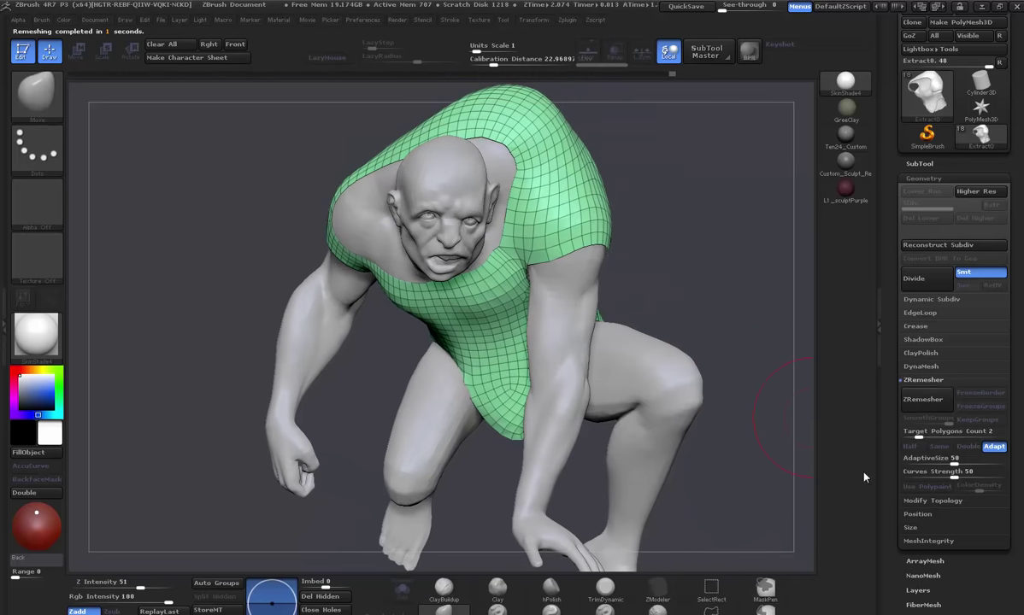
- Export the shirt mesh as an OBJ file named Chest_V2_LP in the Desktop's Tutorial folder
left_click_drag(888, 534, 939, 492)
scroll(939, 491, "up", 10)
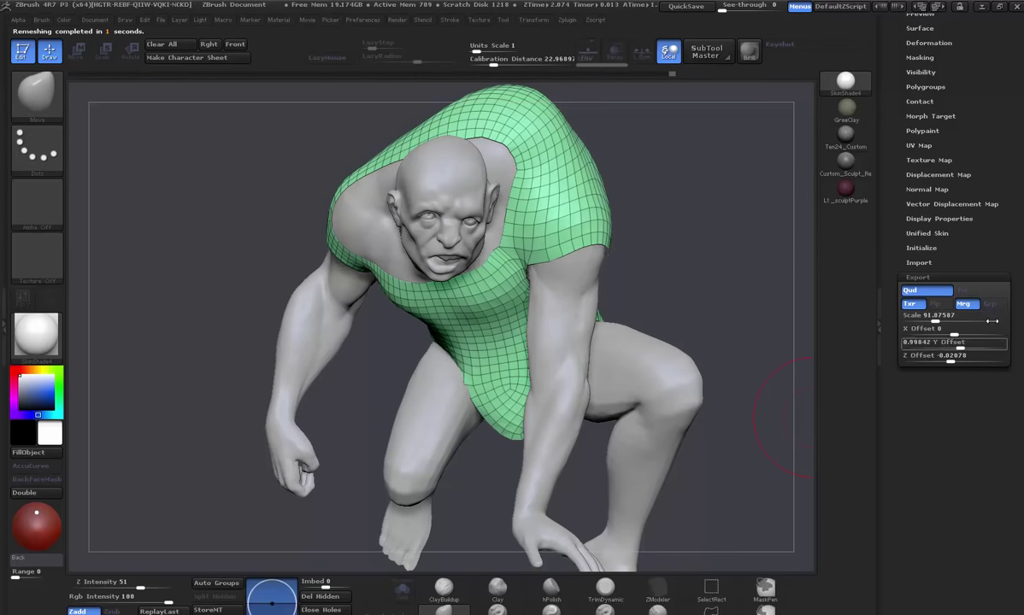
scroll(1002, 232, "up", 8)
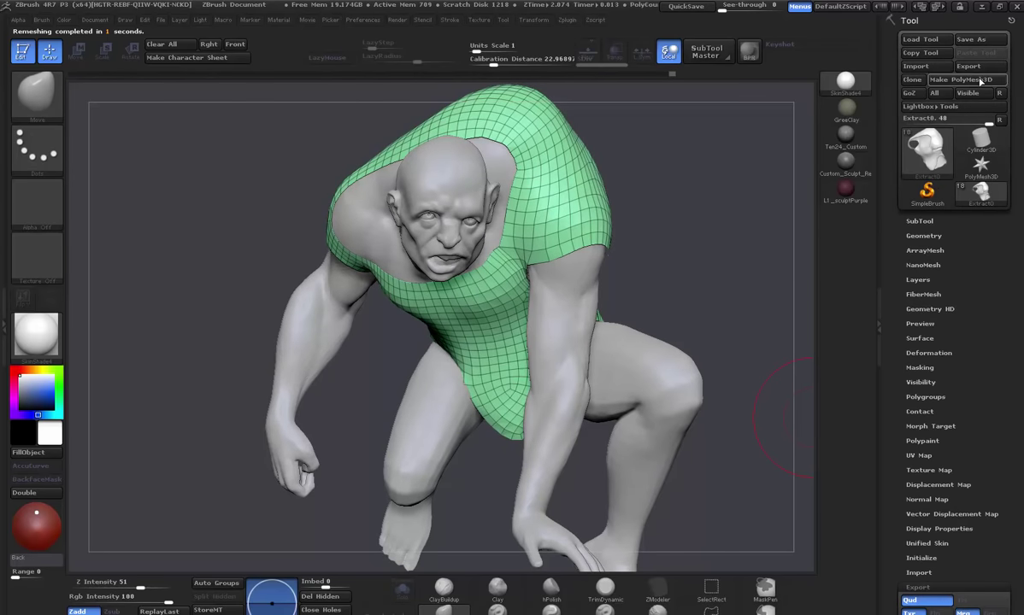
left_click(980, 68)
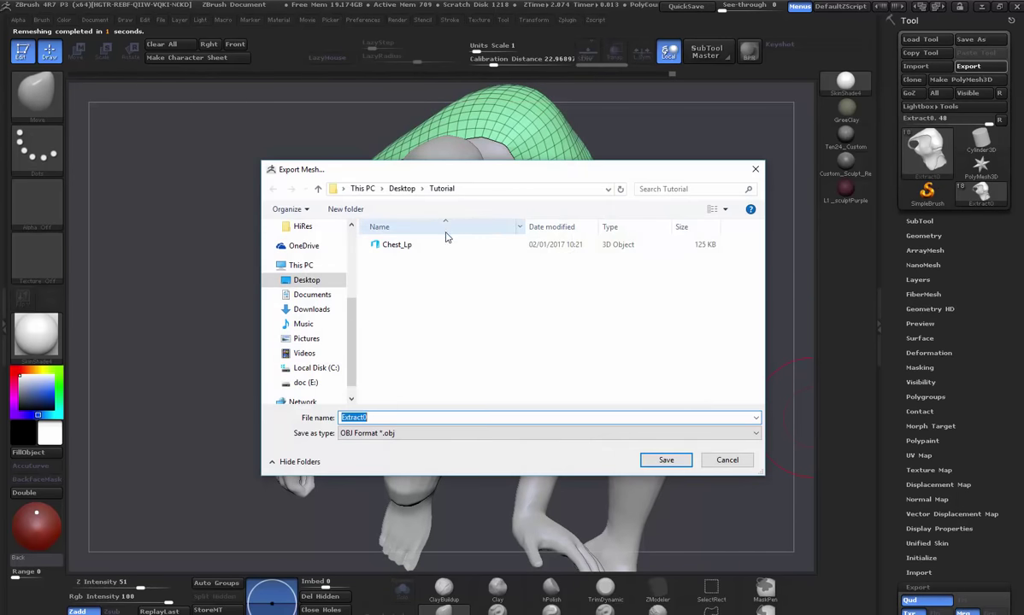
type("Chest")
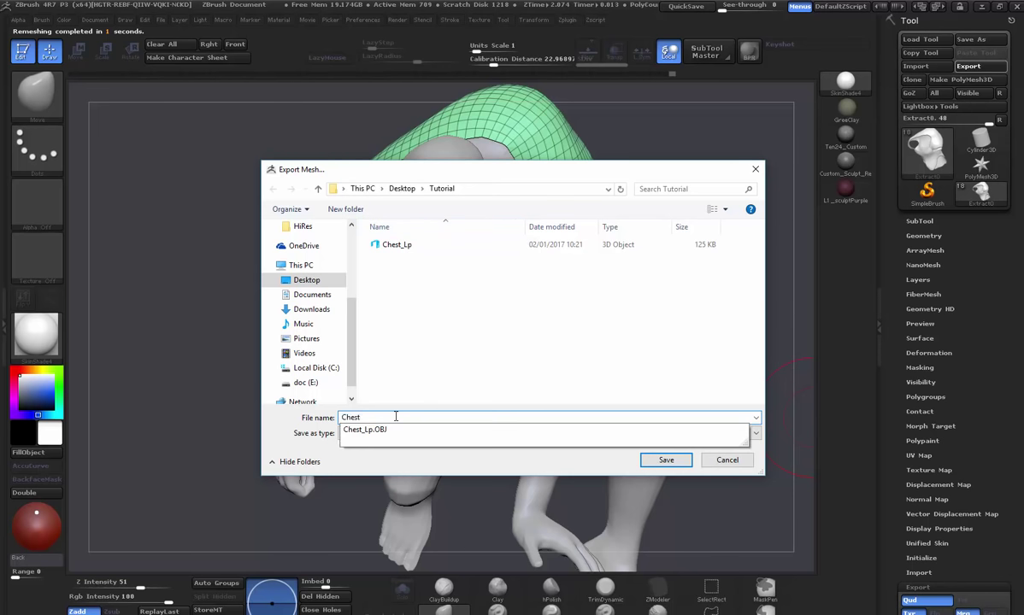
type("_V2_LP")
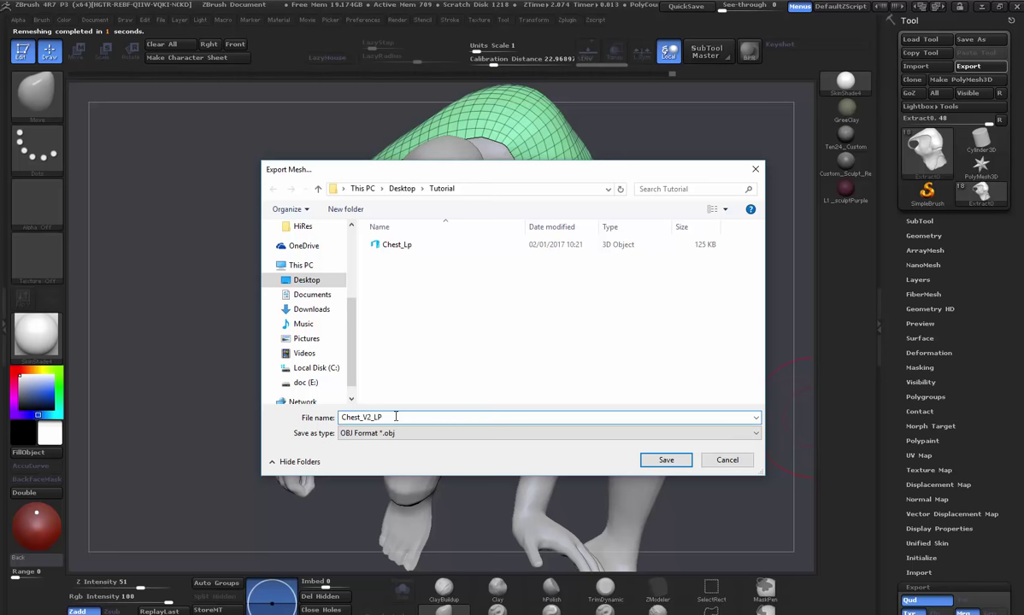
key("Return")
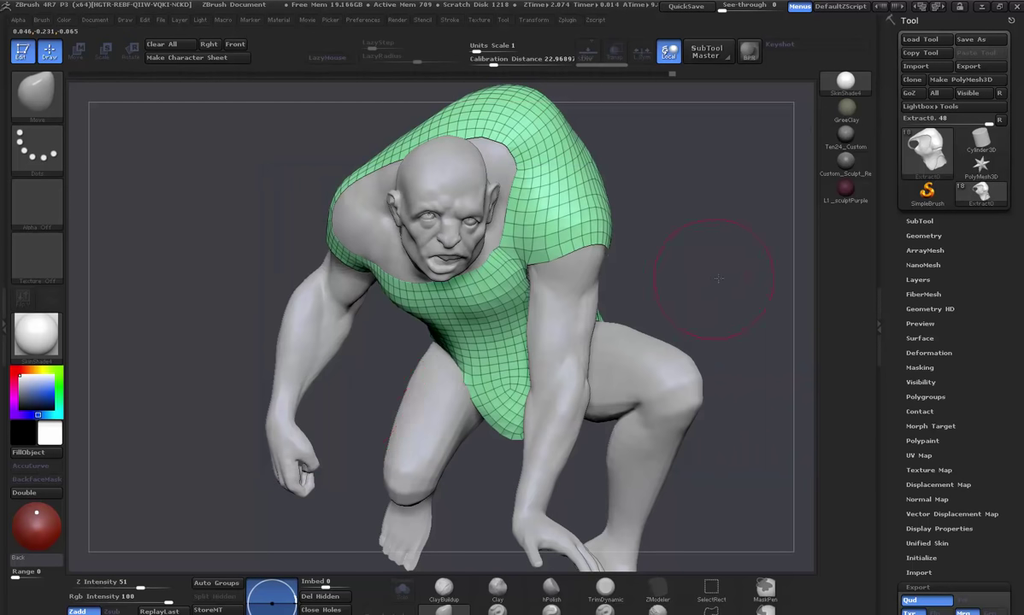
left_click_drag(720, 277, 724, 278)
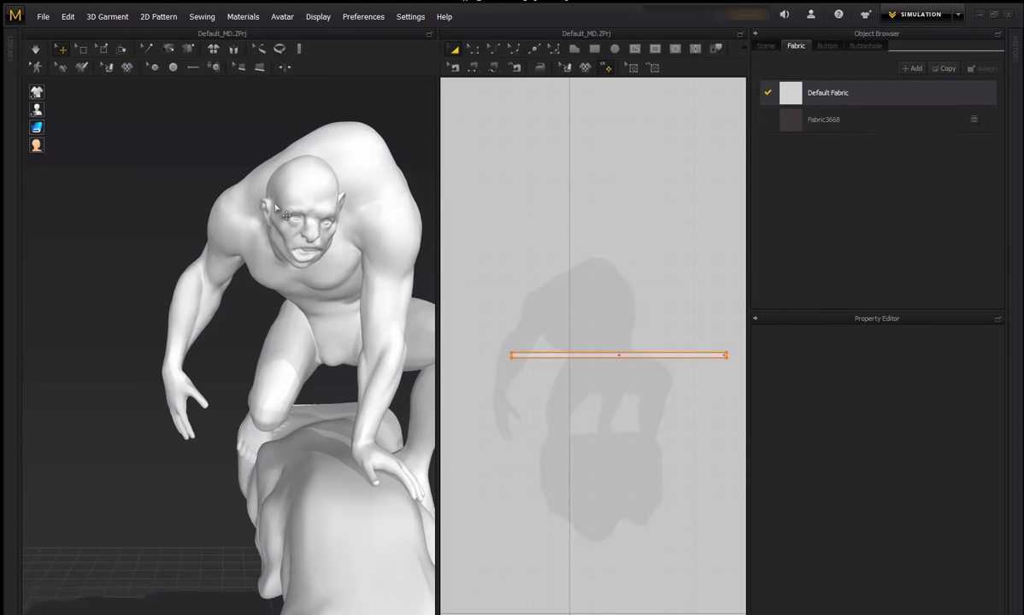
- Widen the 3D garment window beside the 2D pattern window and frame the crouching figure
middle_click_drag(326, 208, 285, 206)
left_click_drag(436, 250, 578, 286)
scroll(459, 304, "down", 5)
right_click_drag(460, 303, 353, 316)
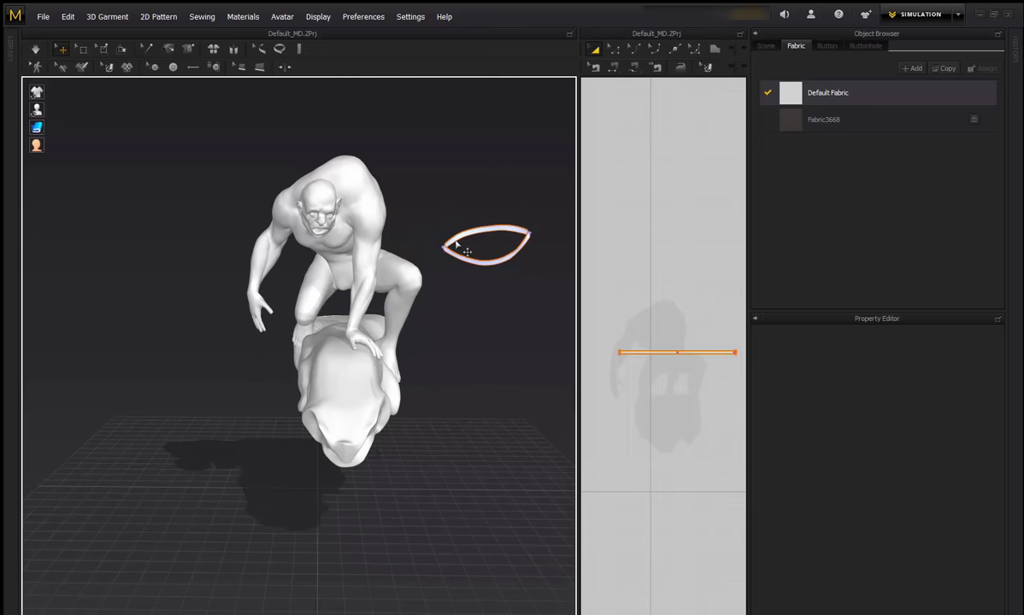
scroll(477, 268, "up", 5)
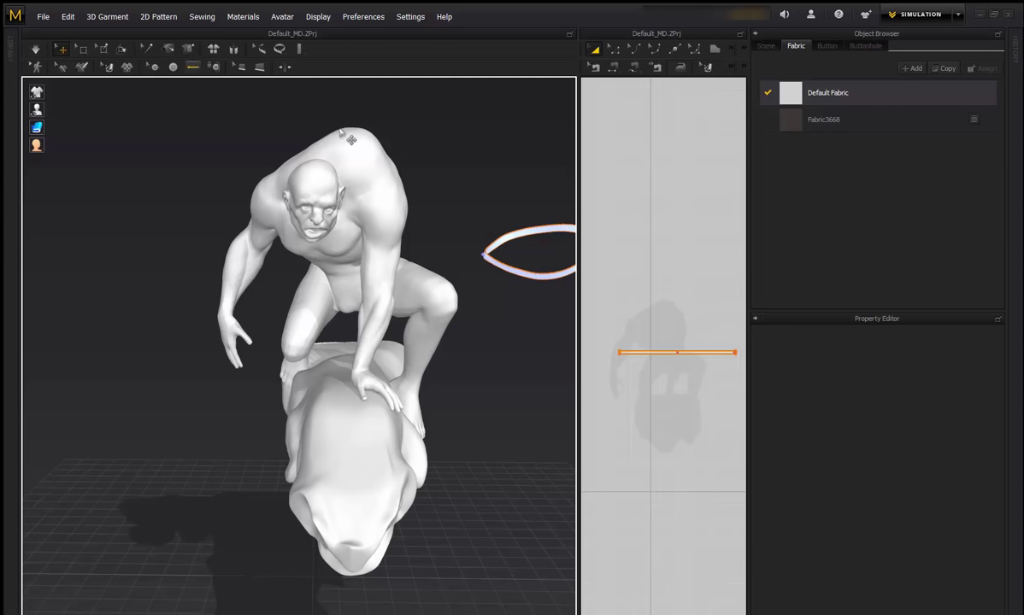
- Add the Chest_V2_LP OBJ from the Desktop's Tutorial folder as a garment, using the cm (DAZ Studio) scale
left_click(44, 18)
mouse_move(66, 162)
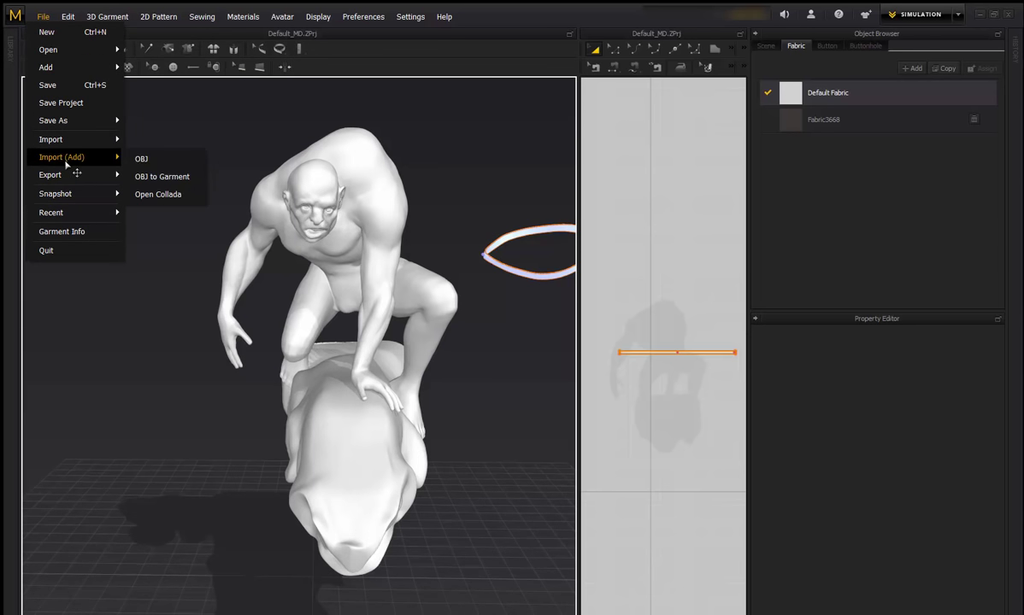
left_click(163, 177)
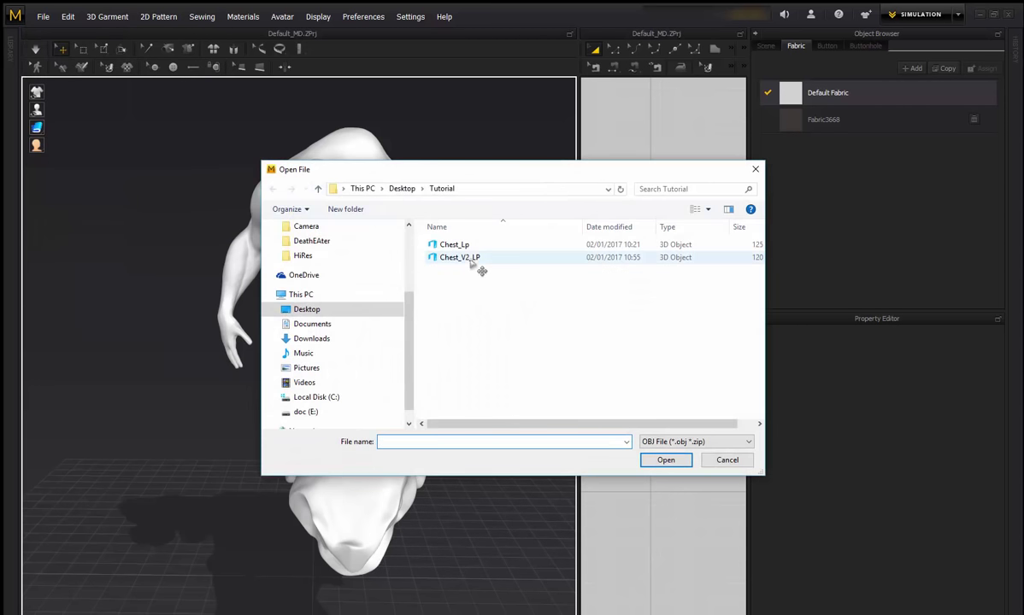
left_click(472, 259)
double_click(470, 259)
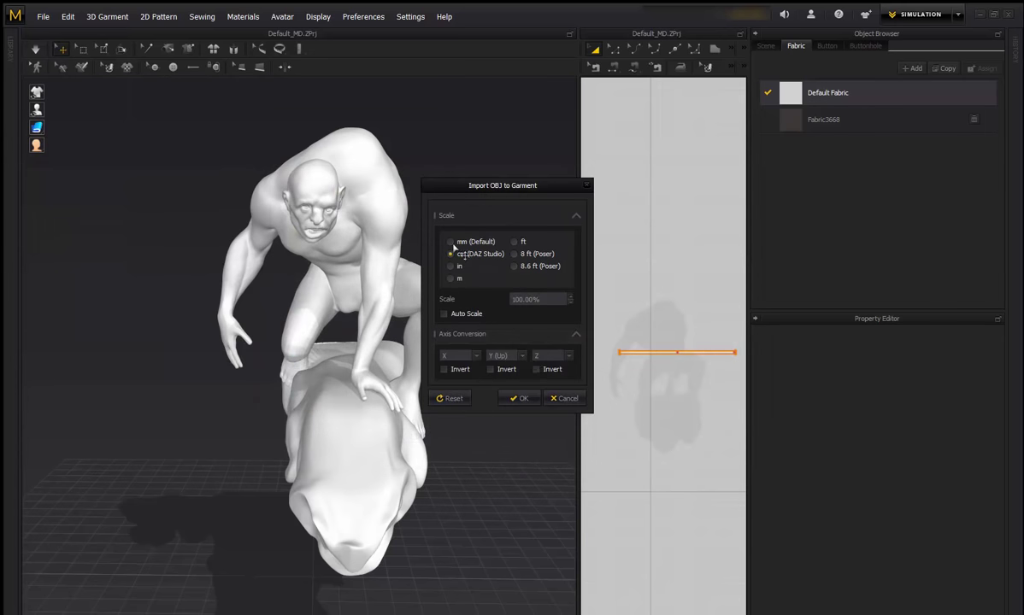
left_click(518, 399)
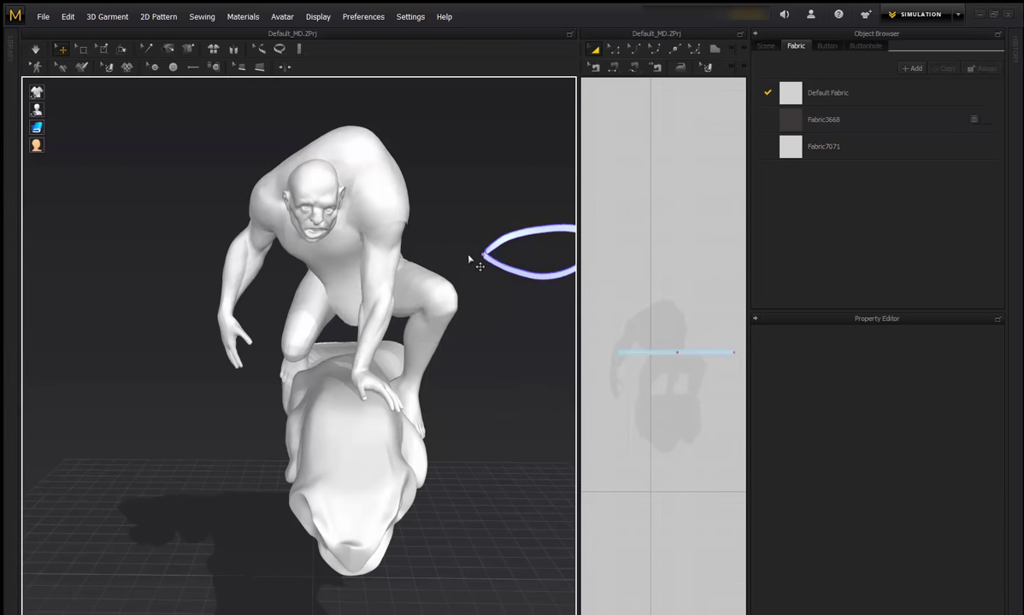
- Check the imported shirt on the figure and run the simulation so it drapes over the torso
left_click(395, 276)
scroll(444, 201, "up", 5)
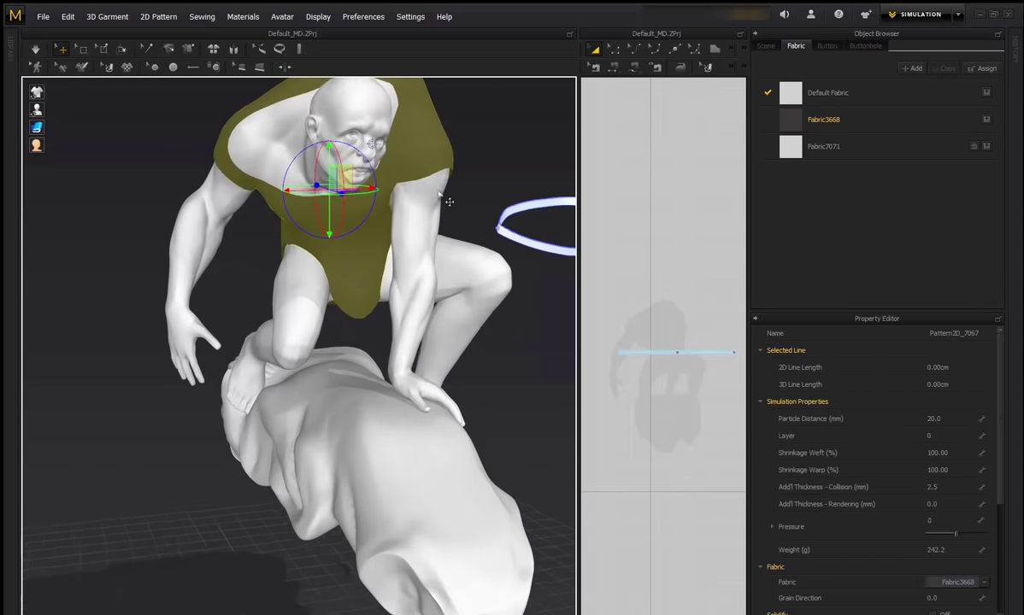
left_click(467, 223)
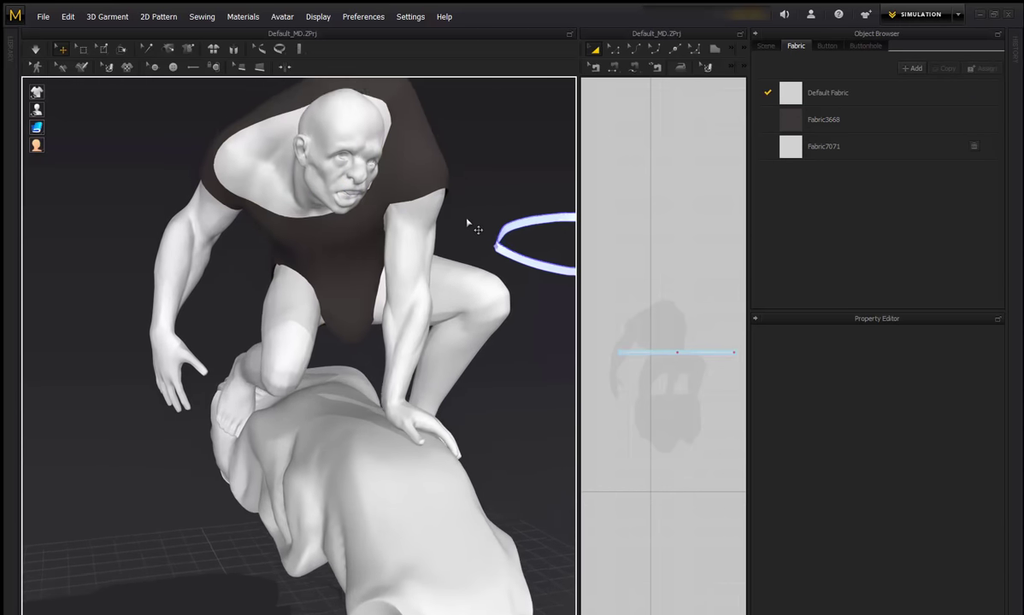
mouse_move(467, 223)
right_mouse_down()
mouse_move(440, 244)
mouse_move(515, 231)
mouse_move(311, 258)
mouse_move(434, 240)
mouse_move(474, 216)
mouse_move(458, 217)
mouse_move(466, 199)
mouse_move(458, 205)
right_mouse_up()
key("space")
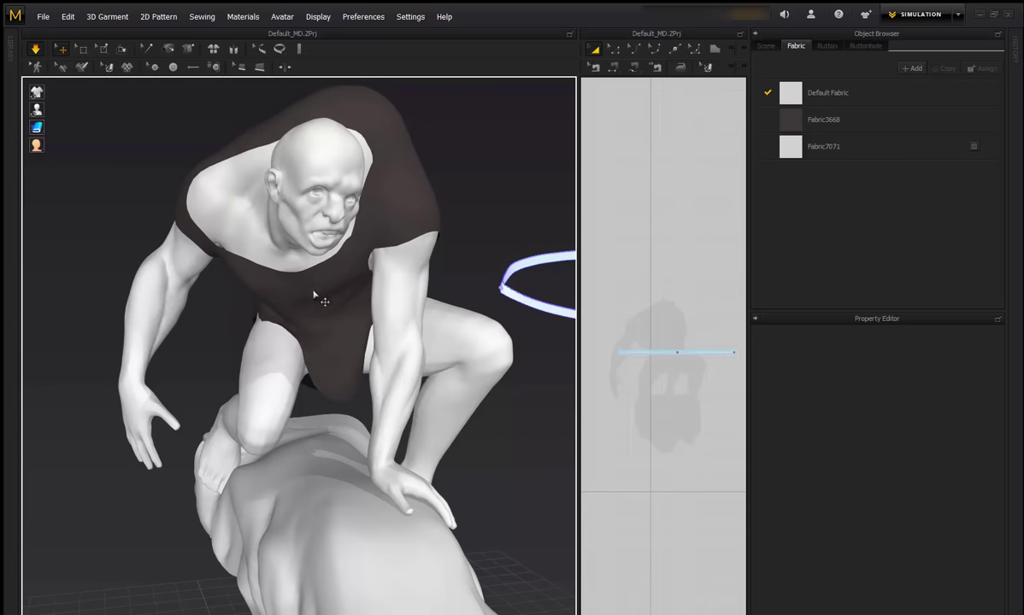
right_click_drag(341, 304, 453, 340)
scroll(358, 341, "up", 3)
scroll(371, 359, "down", 3)
- Try to place the belt strip around the figure's waist
left_click(443, 332)
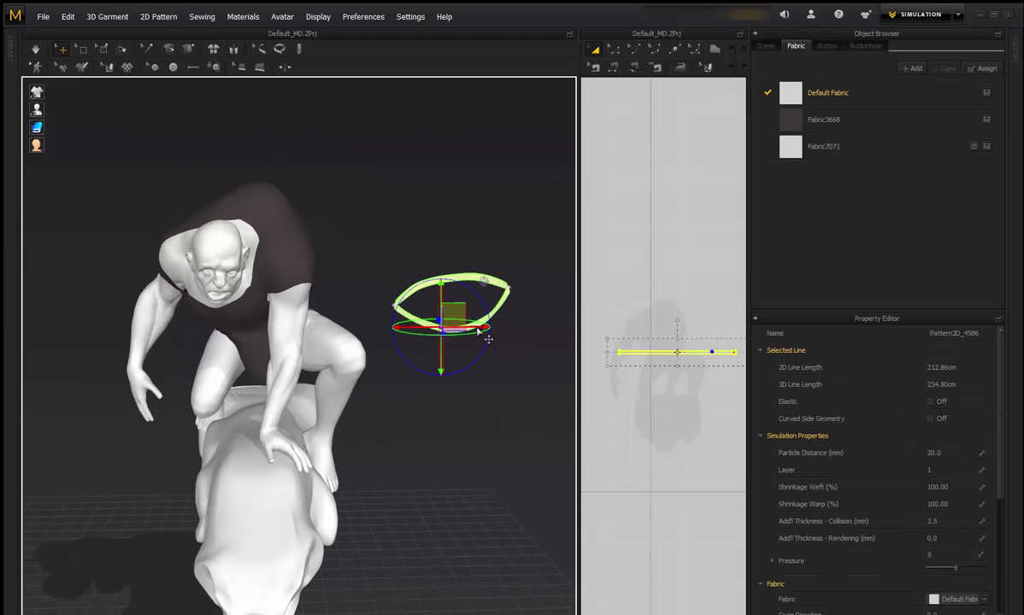
left_click_drag(426, 343, 268, 354)
right_click_drag(267, 354, 461, 342)
scroll(311, 343, "up", 5)
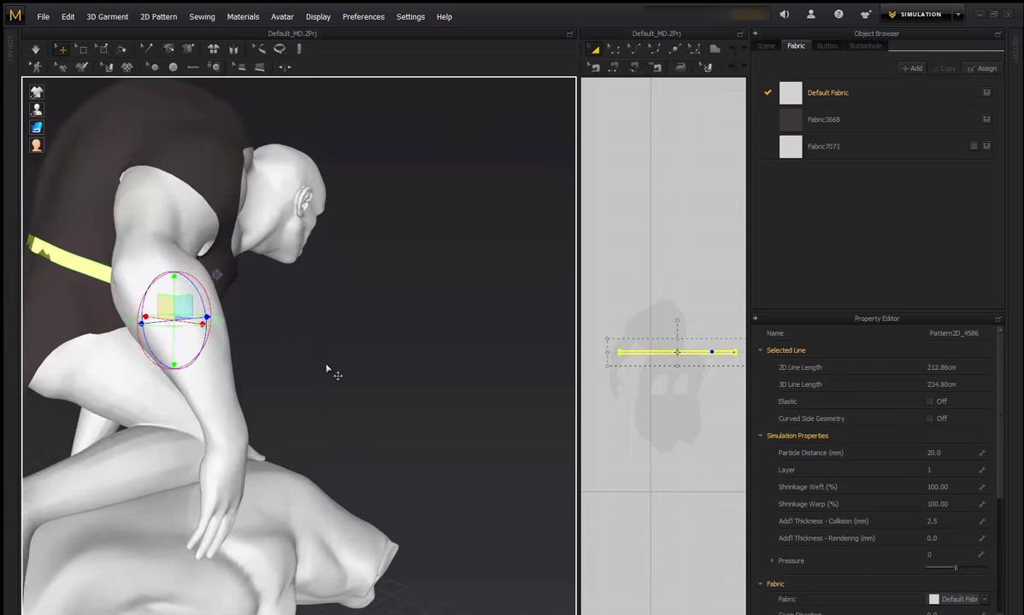
right_click_drag(381, 342, 260, 335)
left_click(363, 327)
scroll(363, 327, "down", 5)
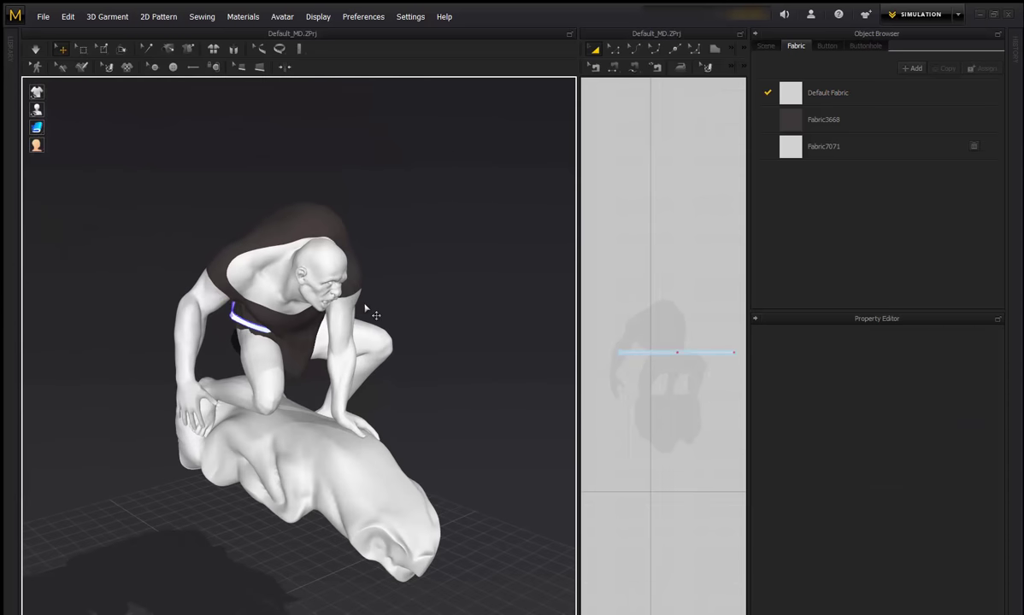
- Simulate the shirt again and tug its front fabric at the lower abdomen to settle the folds
left_click(365, 316)
scroll(363, 374, "up", 6)
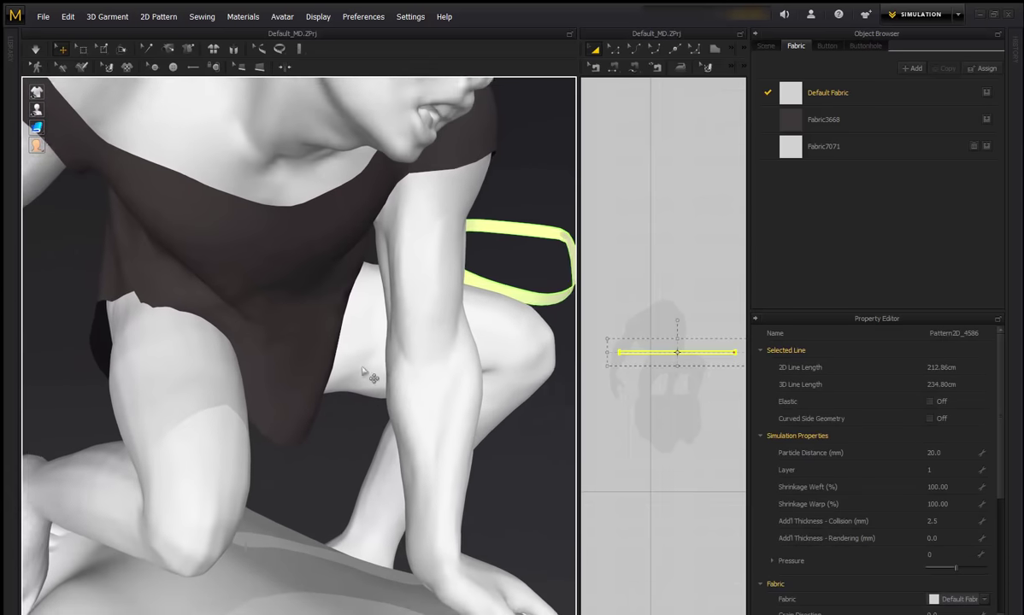
right_click_drag(363, 373, 265, 320)
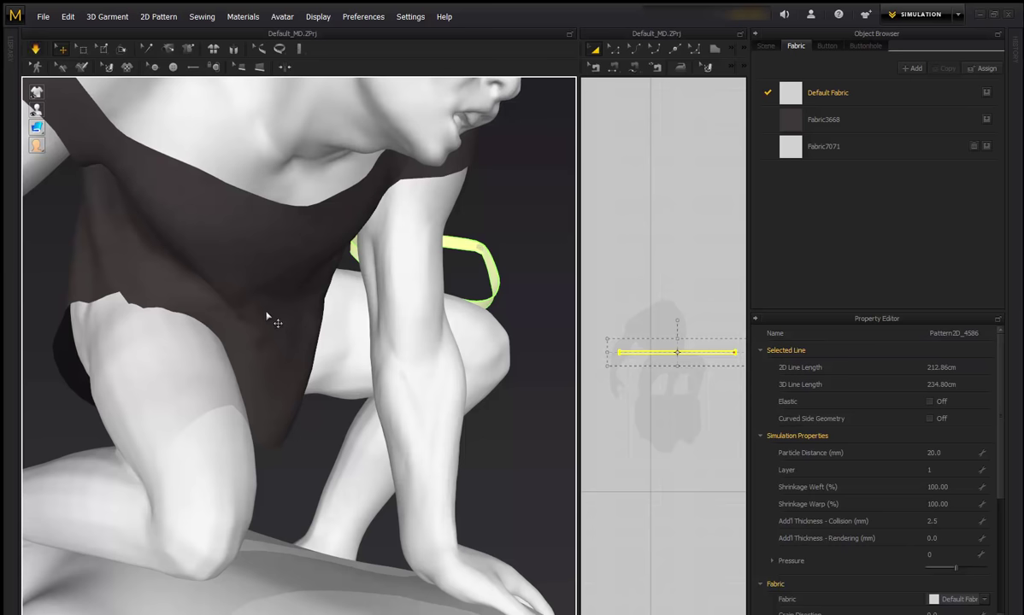
right_click_drag(267, 316, 278, 316)
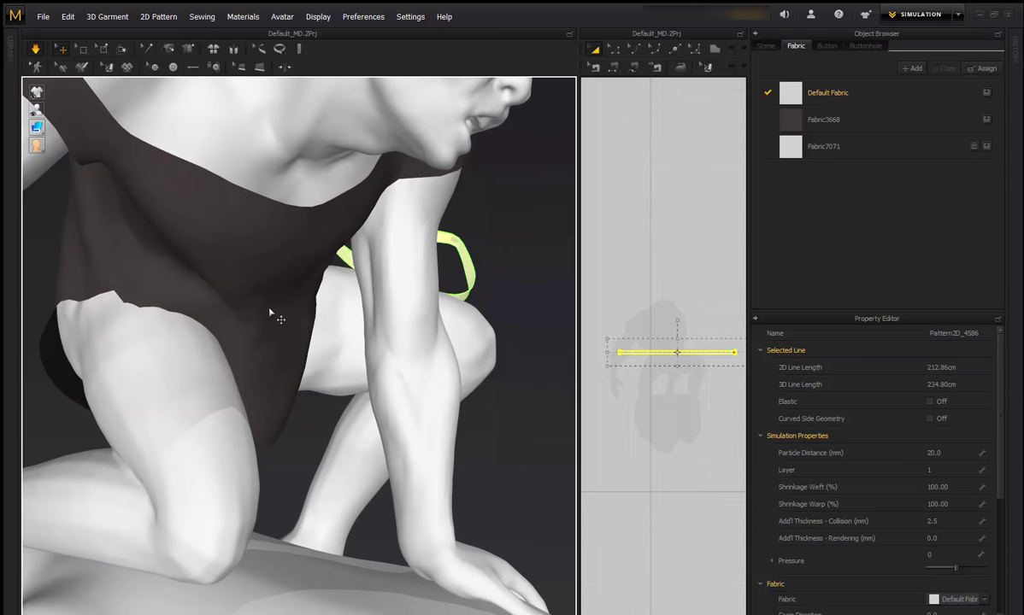
left_click(270, 311)
mouse_move(270, 298)
left_mouse_down()
mouse_move(266, 281)
mouse_move(265, 293)
left_mouse_up()
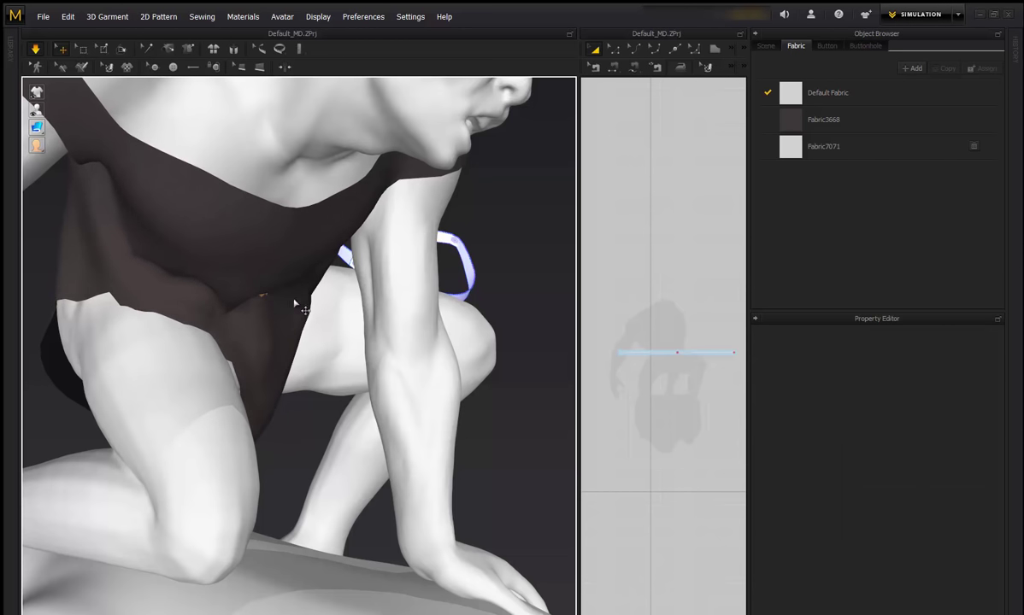
scroll(318, 292, "down", 10)
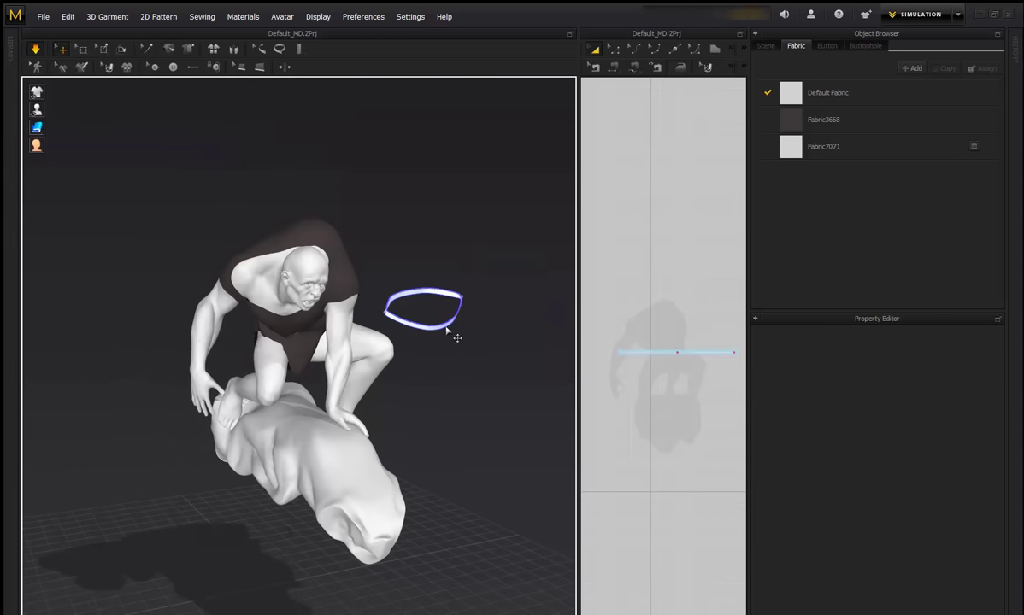
- Stop the simulation and move the frozen belt strip from beside the figure to its waist
left_click(446, 328)
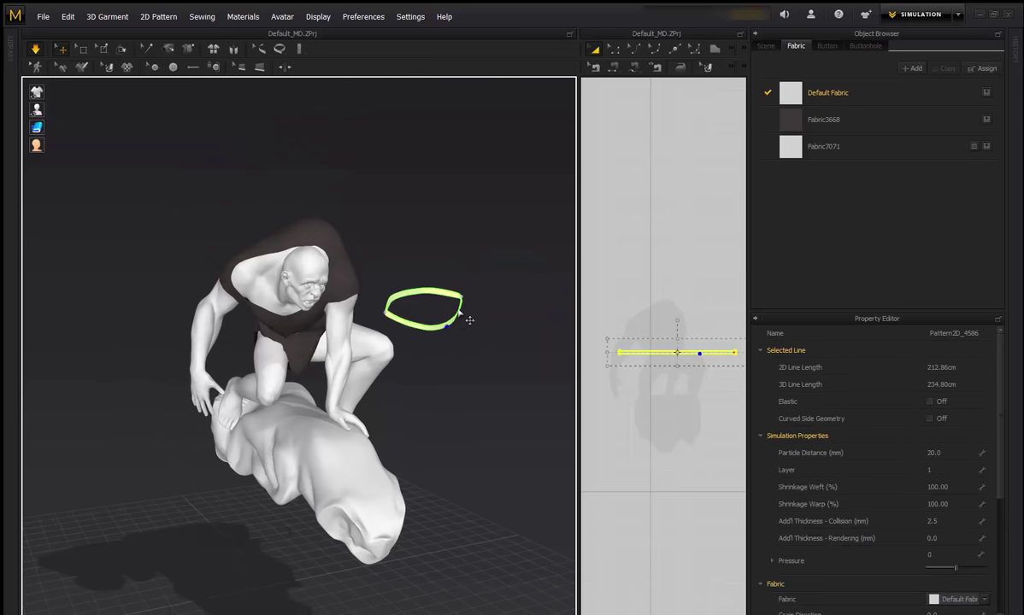
left_click(510, 286)
left_click(463, 335)
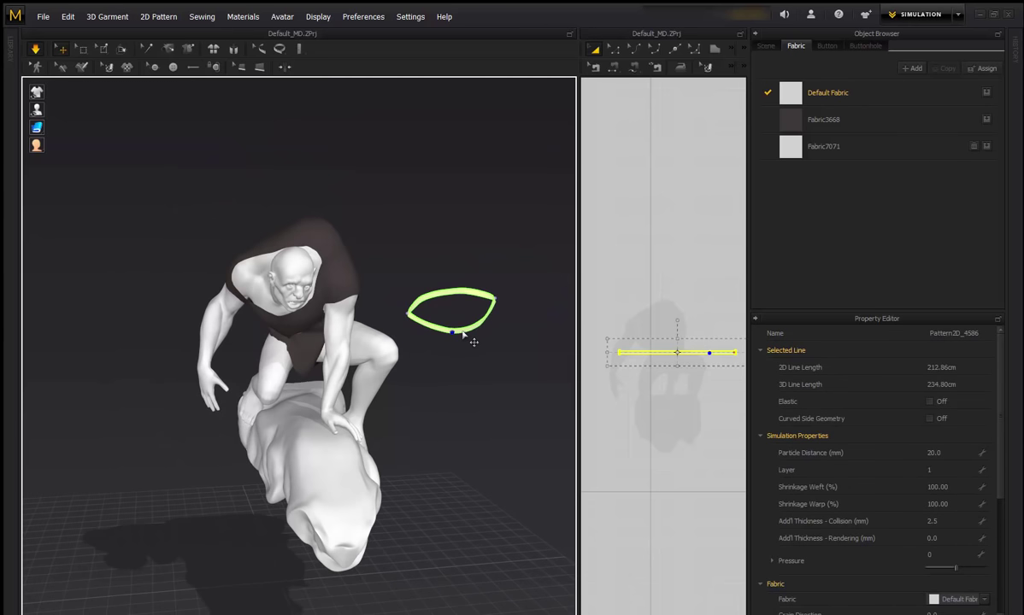
left_click(523, 343)
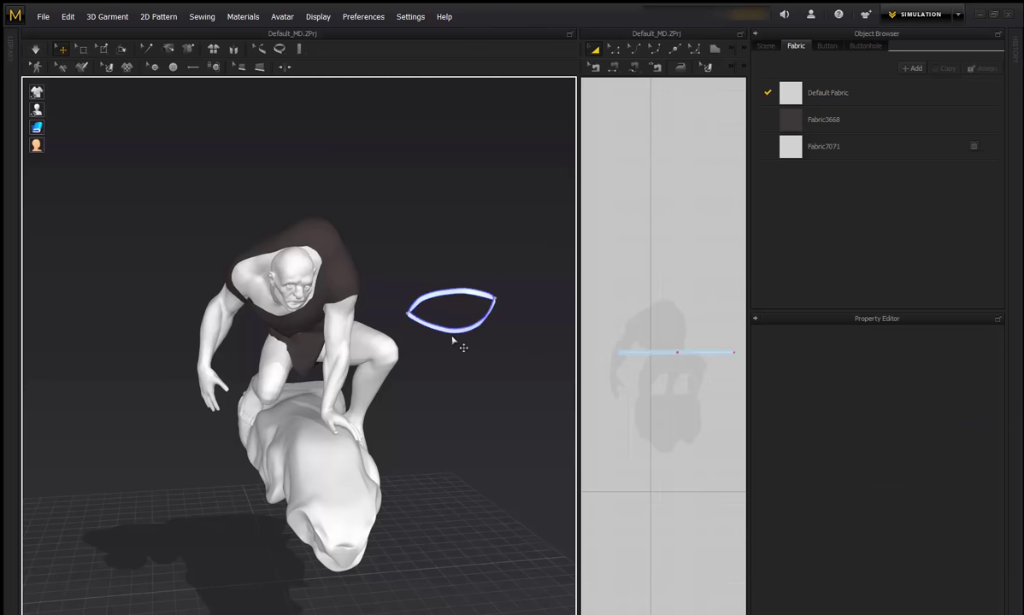
left_click(455, 335)
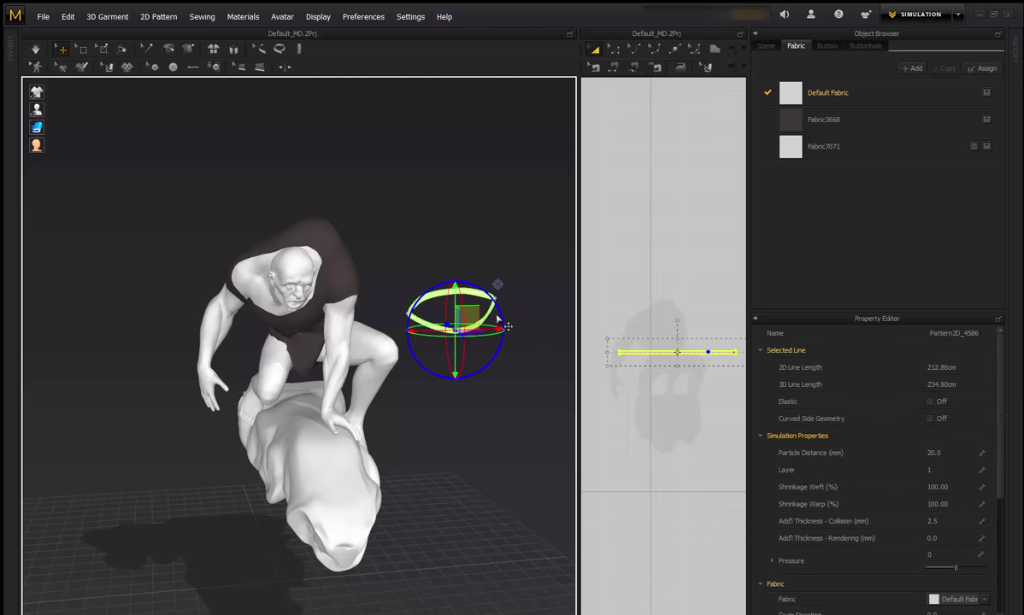
left_click_drag(500, 339, 346, 352)
right_click_drag(326, 348, 322, 320)
- Fine-tune the belt's height and depth so it encircles the shirt at the waist
scroll(428, 352, "down", 5)
middle_click_drag(217, 301, 326, 320)
right_click_drag(327, 320, 259, 331)
left_click_drag(260, 331, 261, 316)
right_click_drag(402, 324, 299, 358)
left_click_drag(299, 359, 288, 362)
right_click_drag(289, 361, 410, 333)
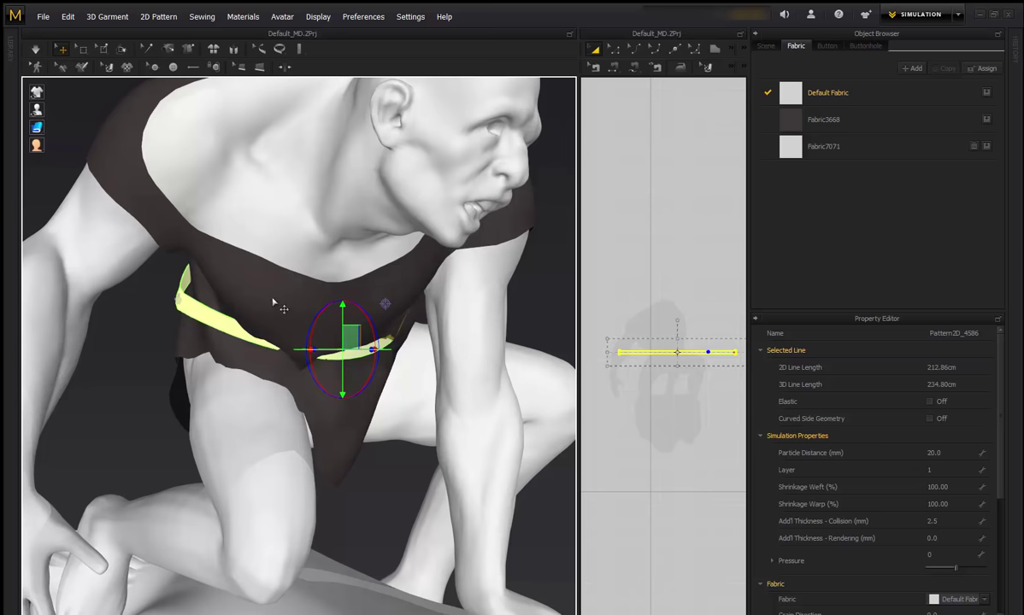
scroll(302, 304, "up", 8)
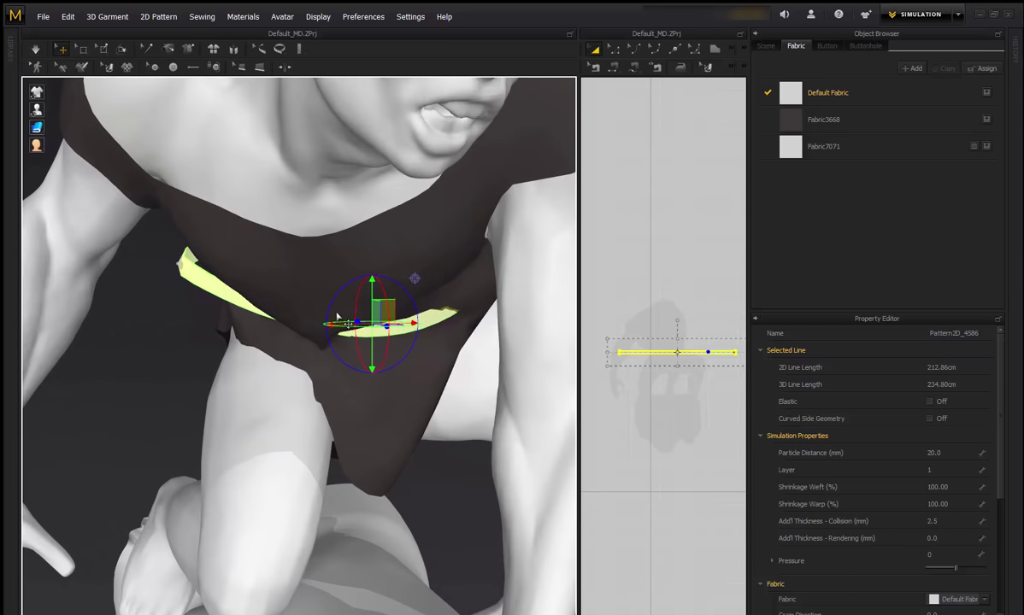
- Unfreeze the belt pattern and simulate it together with the shirt
left_click(205, 295)
right_click(213, 295)
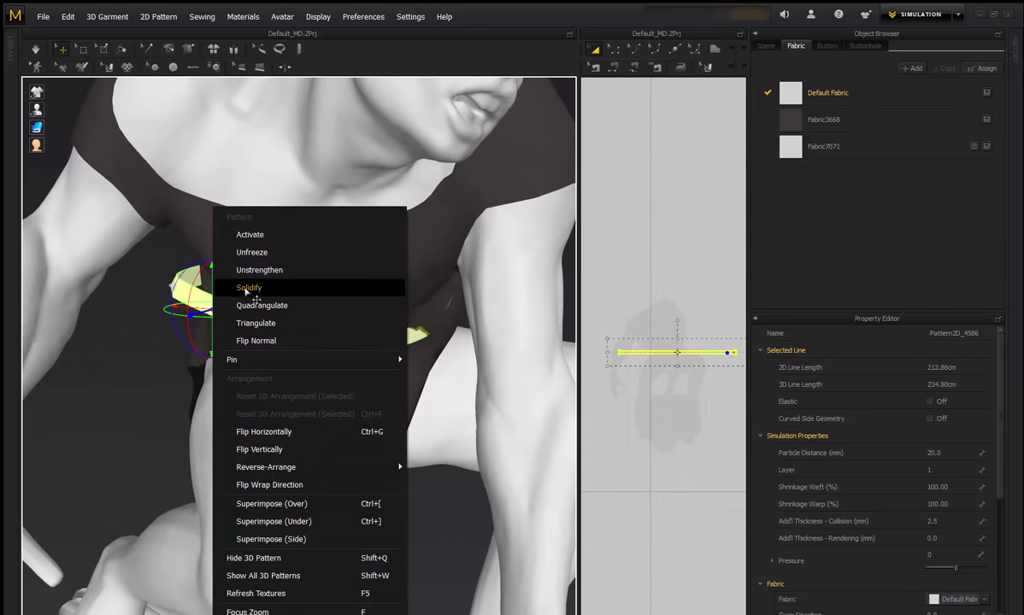
left_click(252, 253)
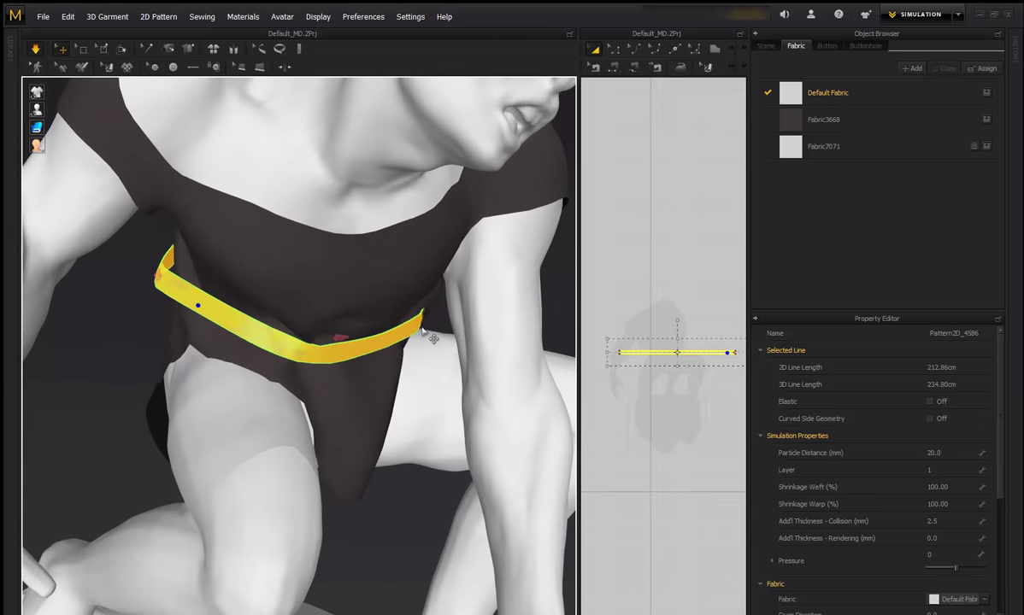
- Tug the shirt's front hem and side fabric below the belt while the simulation runs
right_click_drag(439, 318, 242, 473)
left_click(476, 412)
left_click_drag(273, 503, 278, 516)
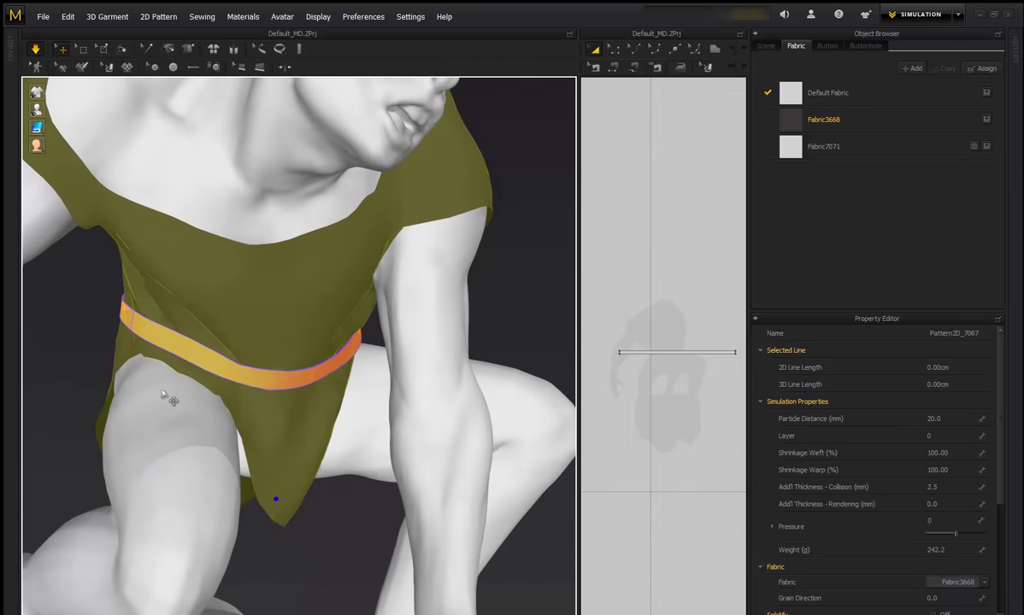
right_click_drag(103, 378, 178, 370)
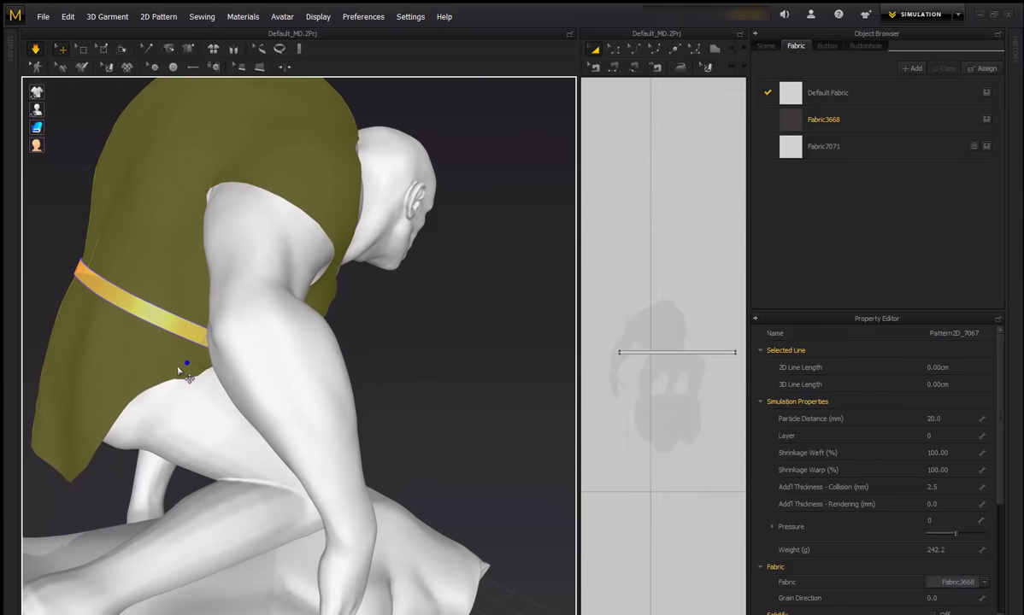
- Shorten the belt's 2D pattern to about 204 cm and simulate, then reduce it to about 193 cm and simulate again
left_click(621, 354)
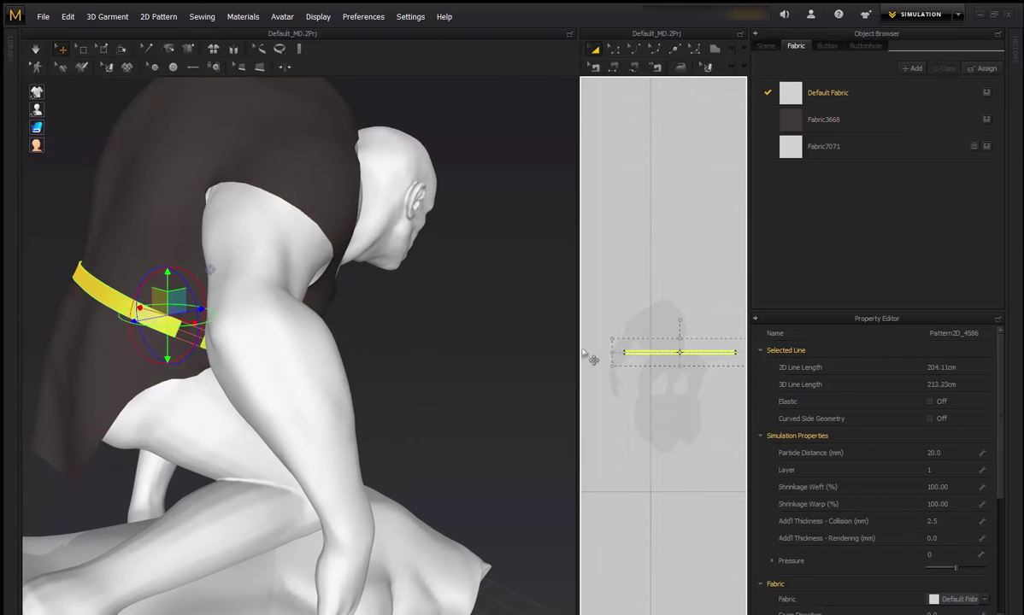
key("space")
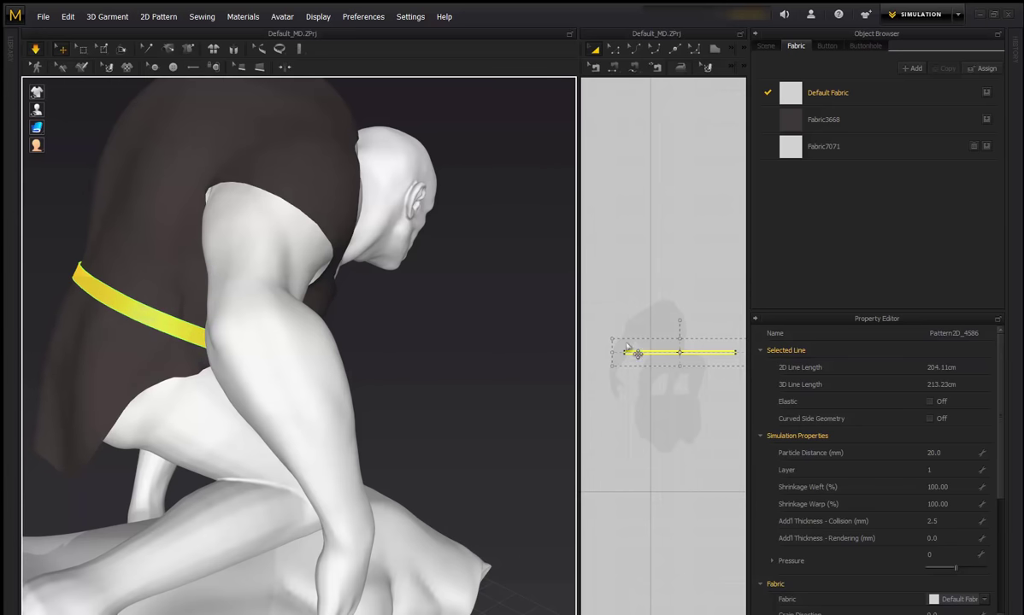
left_click_drag(612, 352, 619, 353)
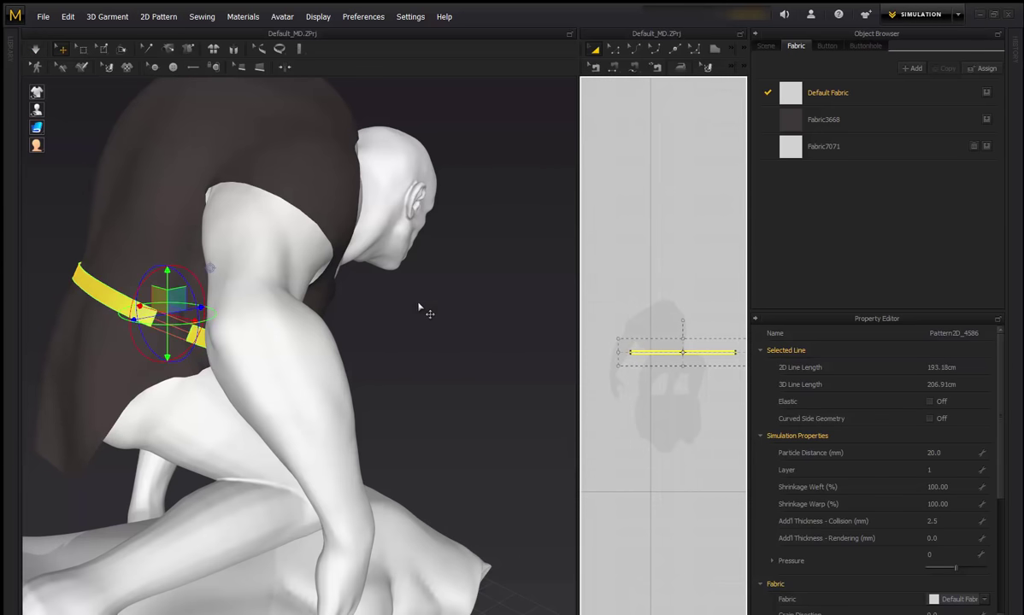
right_click_drag(466, 309, 382, 314)
scroll(383, 314, "down", 2)
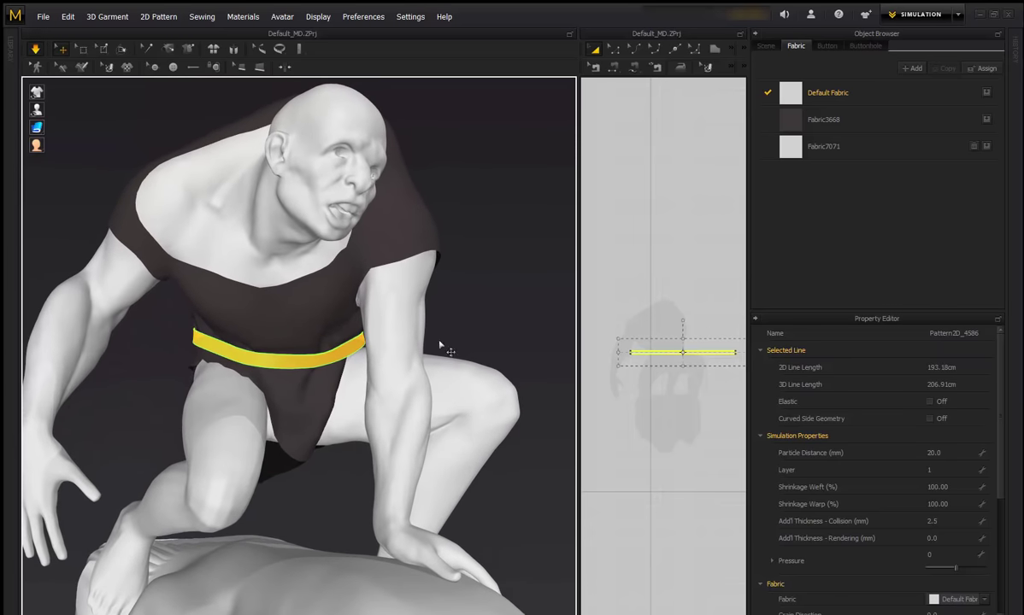
- Shorten the belt's 2D pattern further to about 178 cm and simulate the tighter fit
left_click(625, 351)
key("ctrl+z")
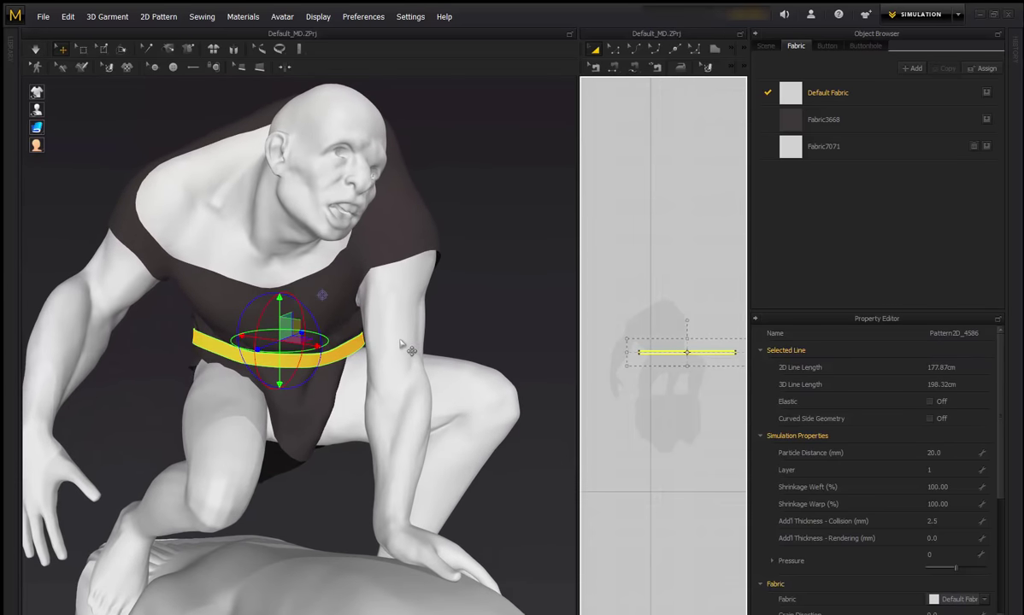
key("space")
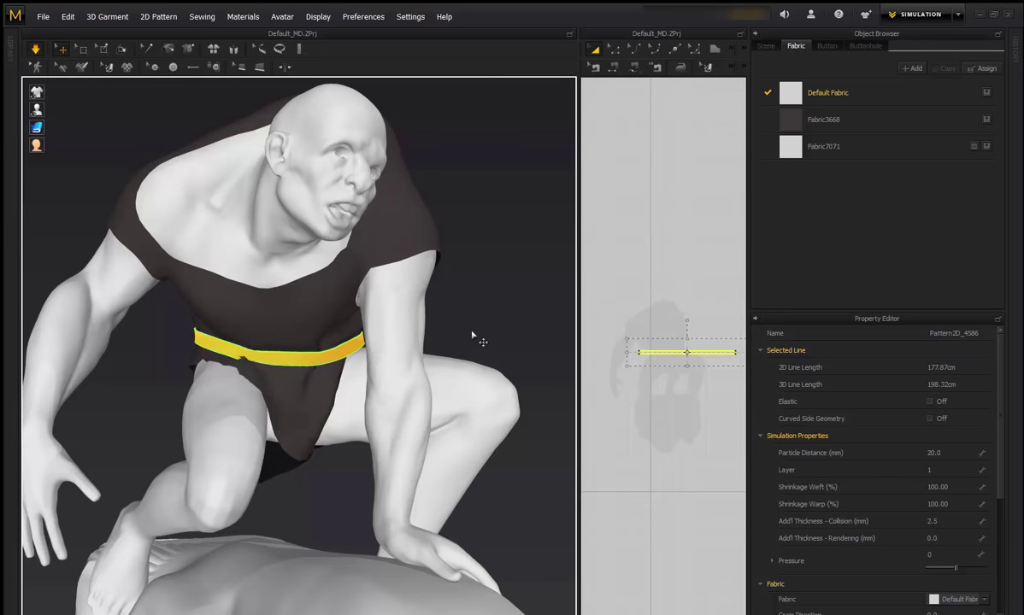
- Pull the shirt's side fabric below the belt above the raised thigh, and tug the belt during simulation
right_click_drag(481, 321, 315, 371)
left_click_drag(372, 399, 364, 419)
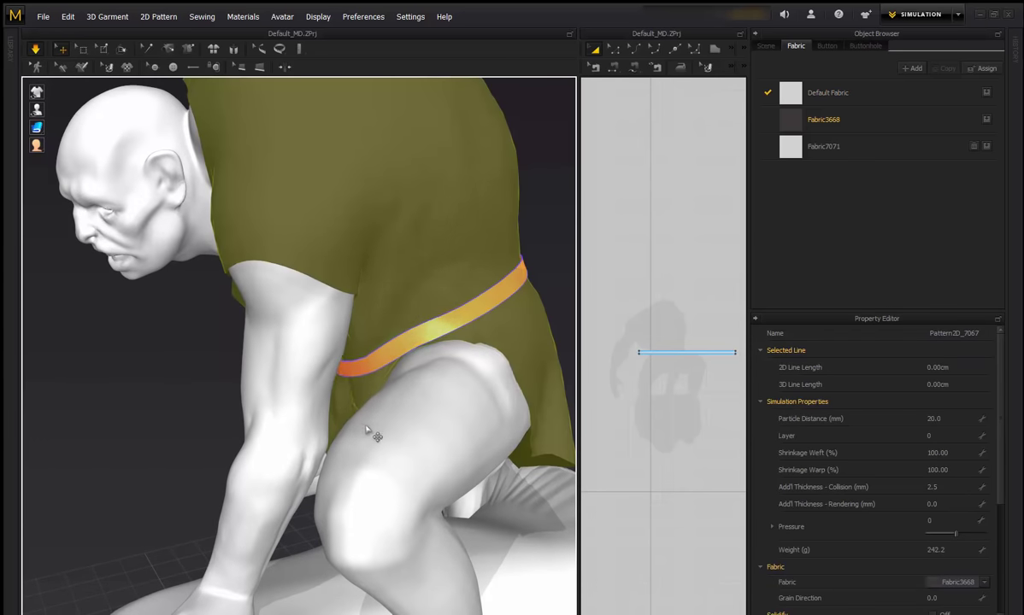
right_click_drag(347, 423, 376, 219)
left_click(463, 279)
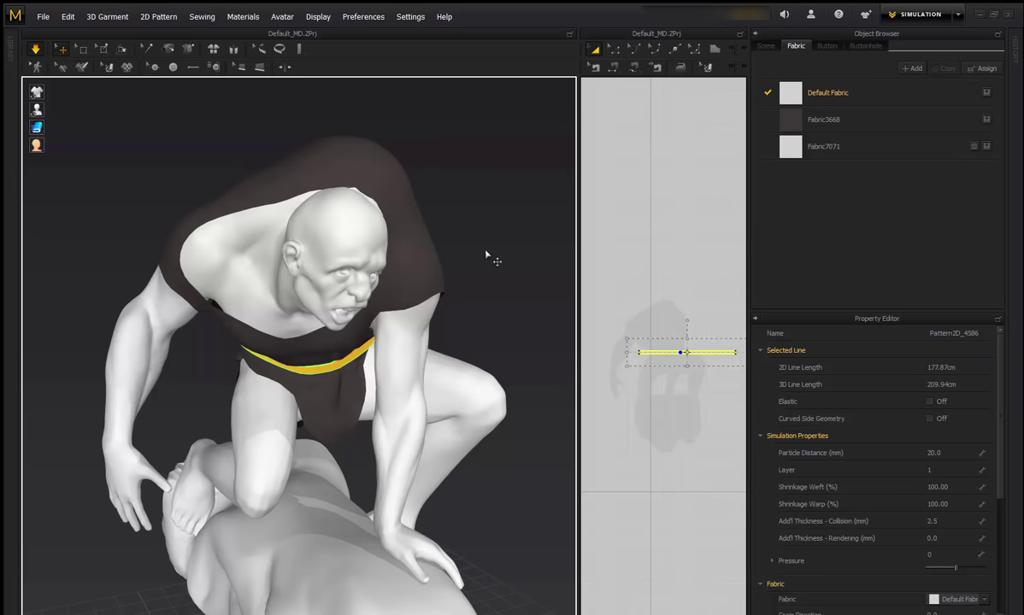
- Widen the 2D pattern window and select the shirt on the crouching character
mouse_move(666, 406)
middle_mouse_down()
mouse_move(700, 417)
mouse_move(656, 408)
middle_mouse_up()
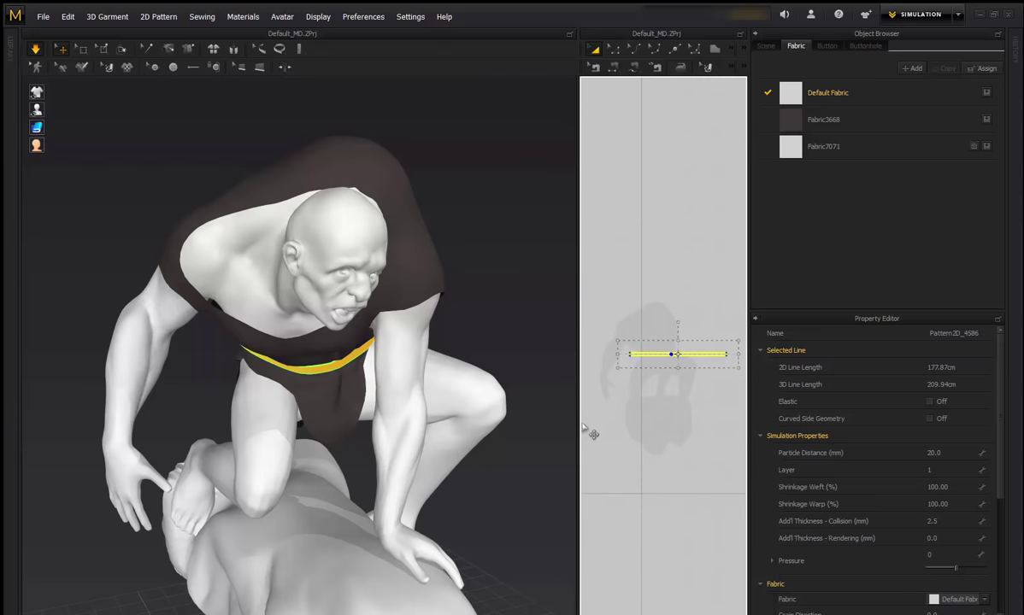
left_click_drag(579, 430, 487, 393)
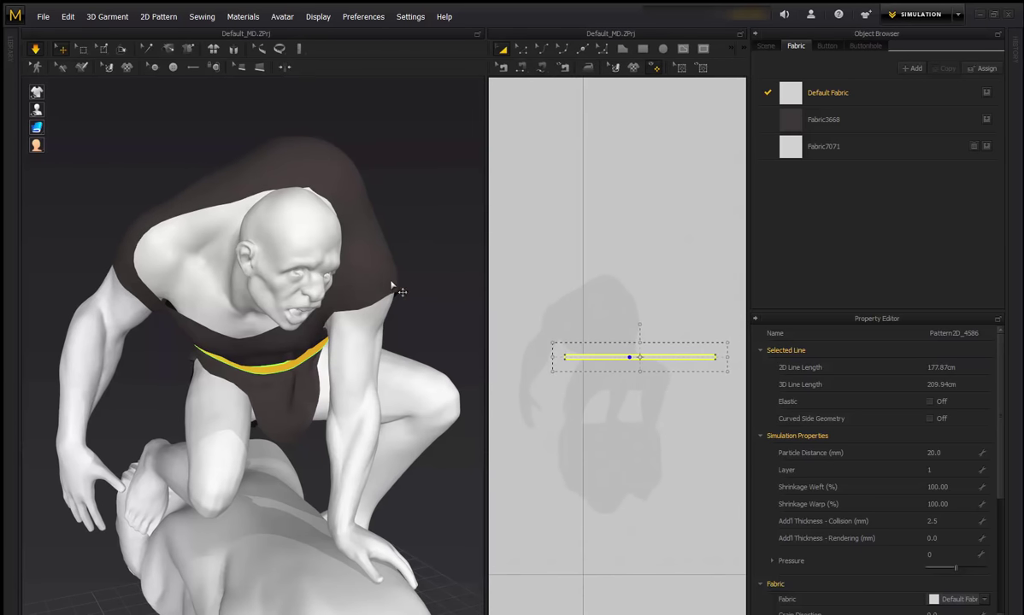
left_click(382, 260)
scroll(617, 318, "down", 5)
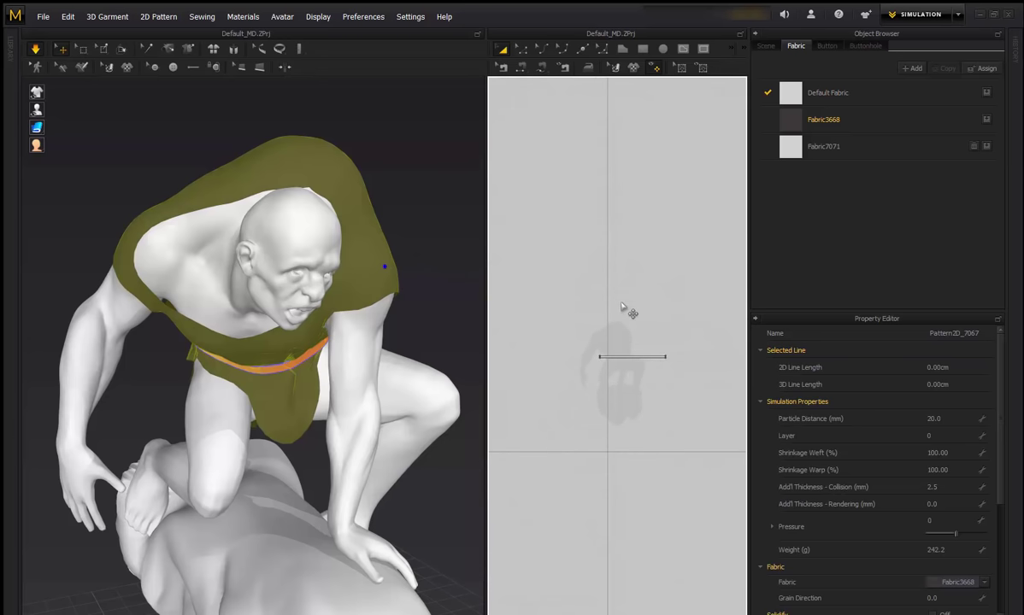
scroll(632, 316, "up", 3)
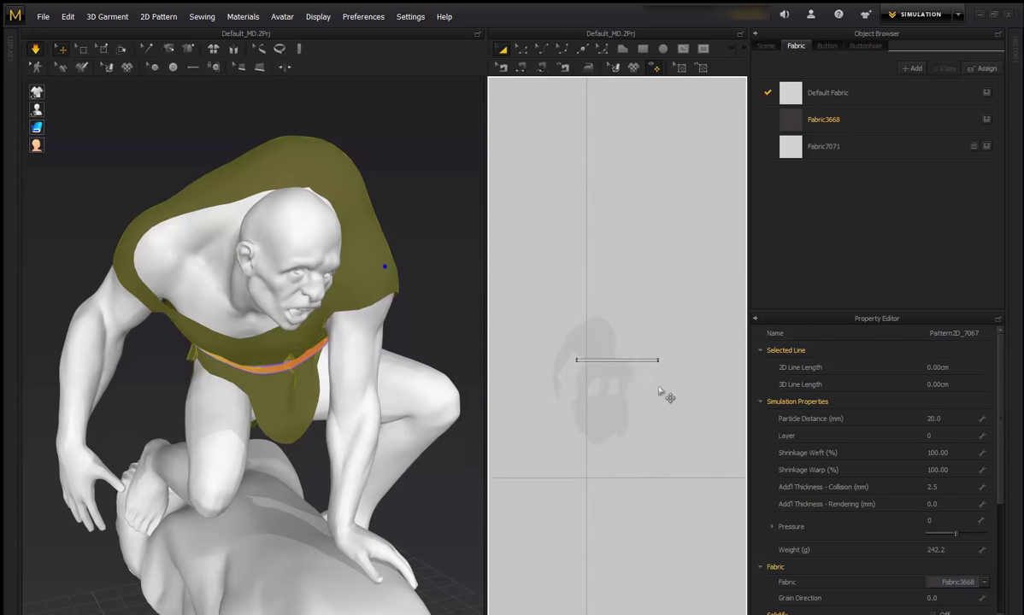
middle_click_drag(634, 359, 701, 358)
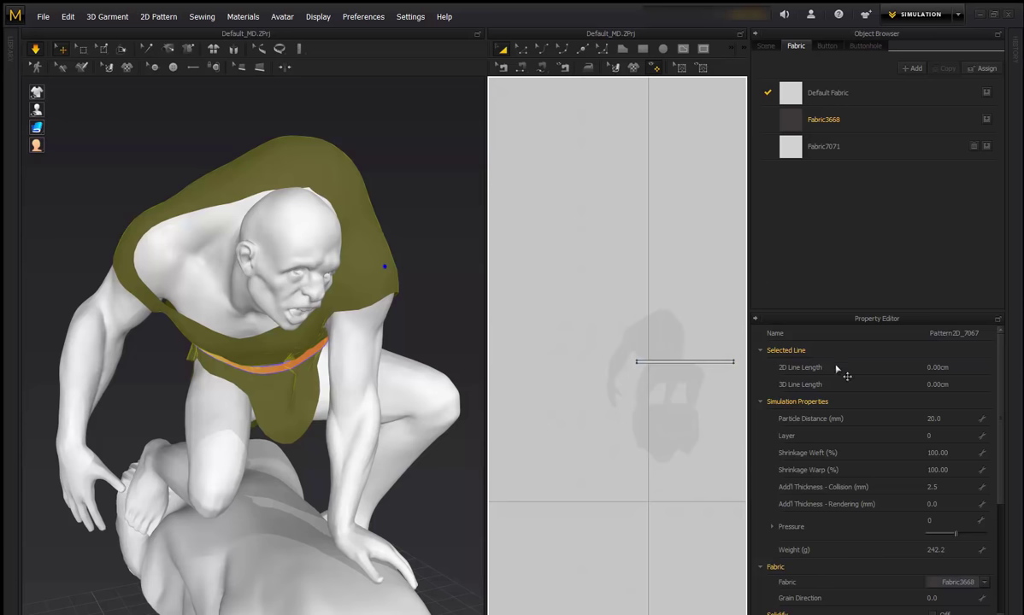
- Apply the D_Cotton physical property preset to the shirt's fabric, Fabric3668
left_click(859, 121)
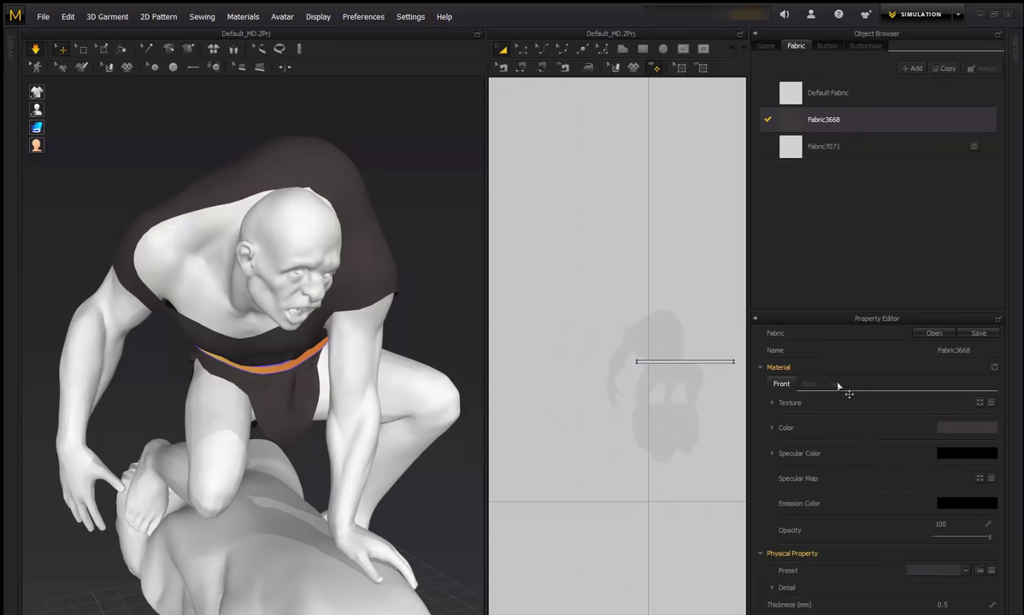
left_click(374, 282)
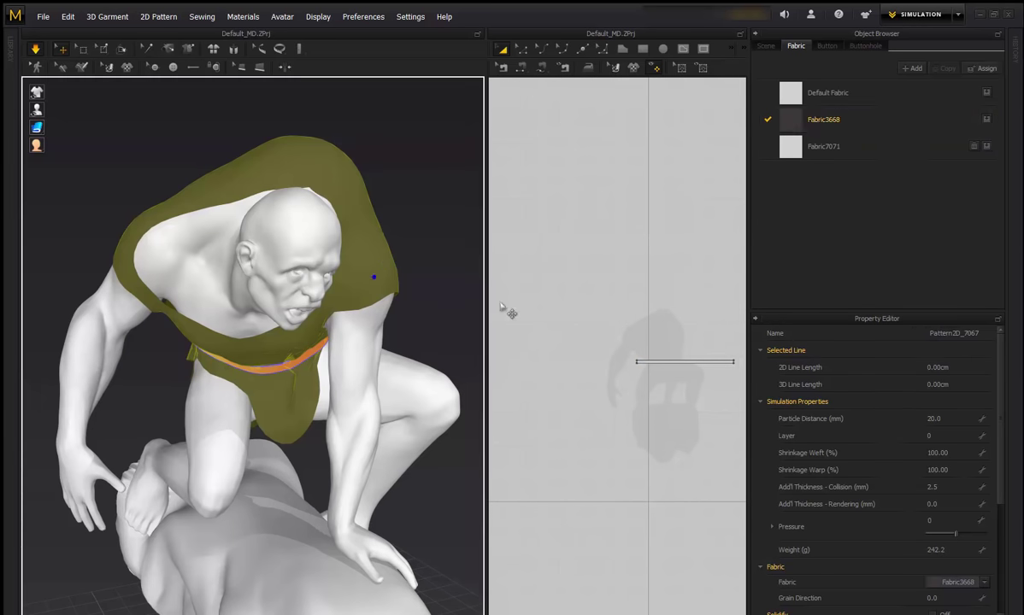
left_click(868, 122)
left_click(940, 571)
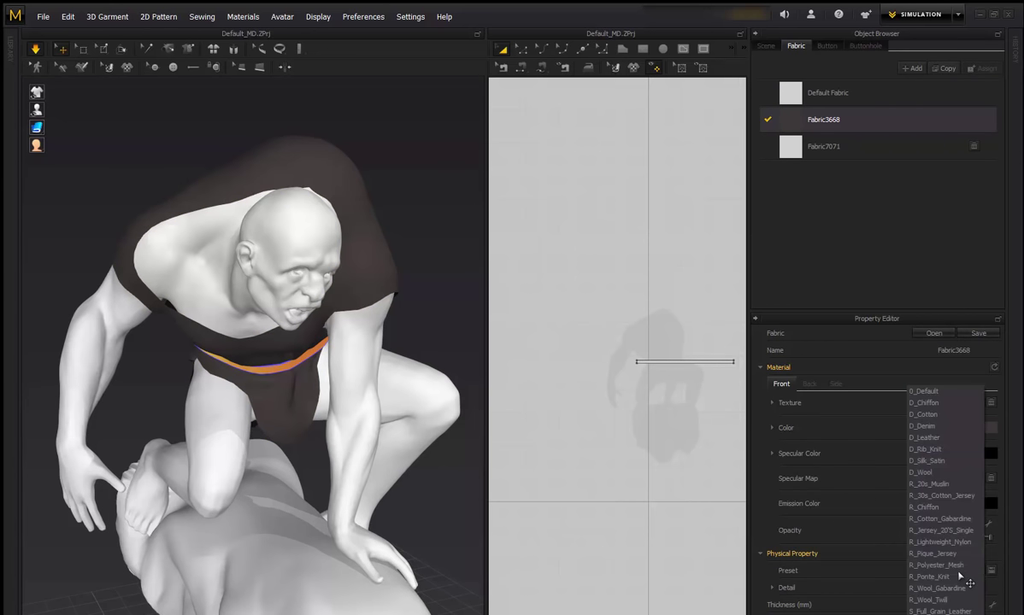
left_click(925, 414)
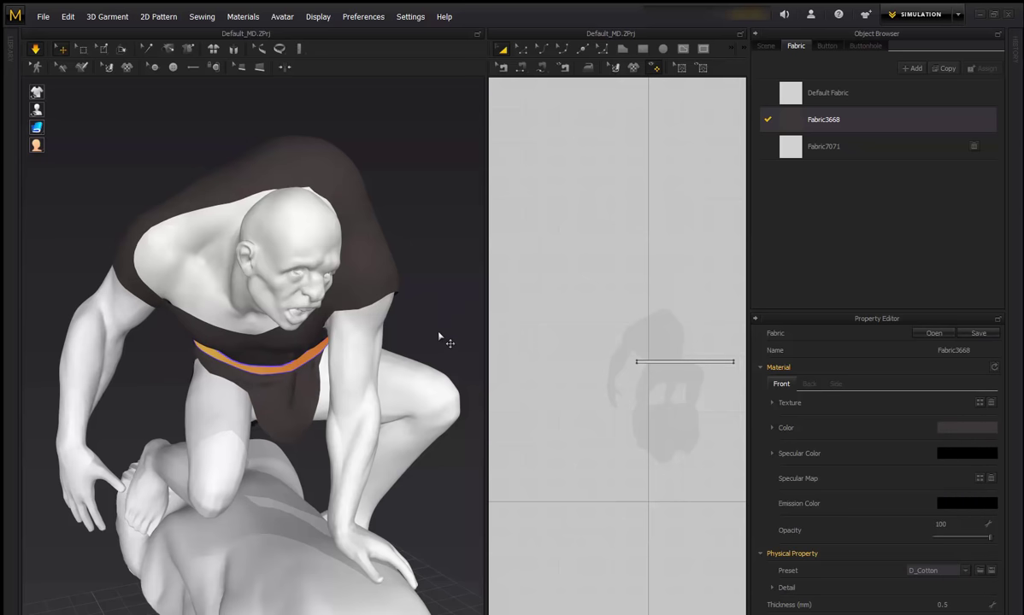
right_click_drag(441, 325, 456, 312)
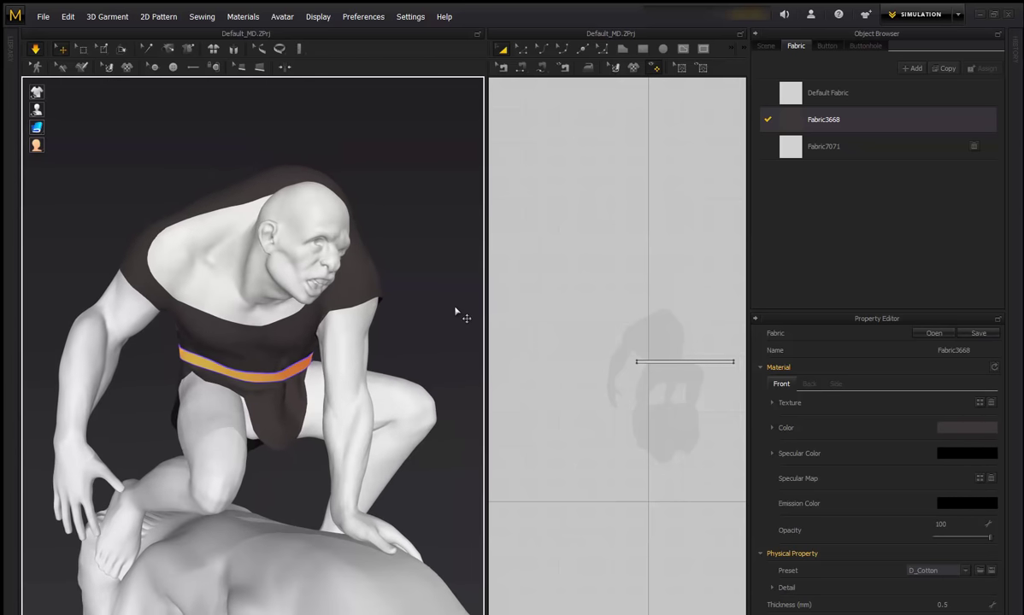
- Change the shirt fabric's physical preset to D_Silk_Satin and tug the belt outwards at the character's side during simulation
left_click(935, 569)
left_click(873, 439)
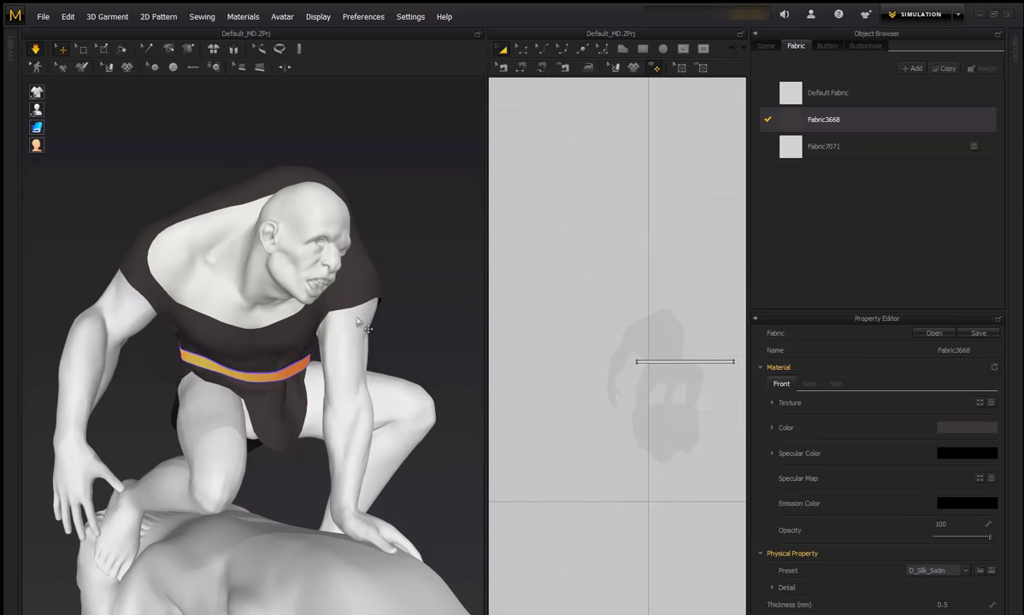
scroll(297, 350, "up", 5)
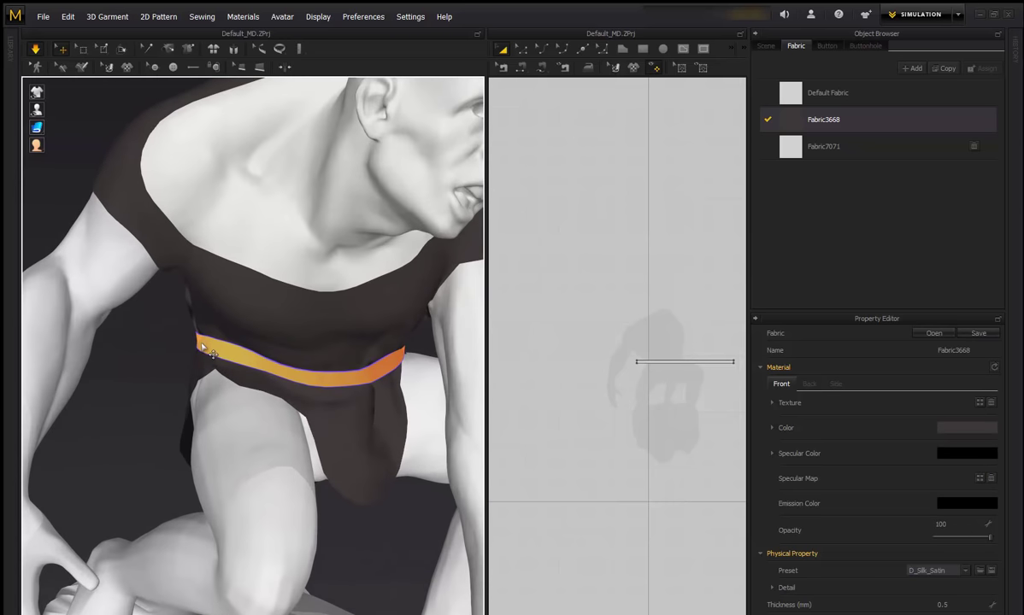
left_click(204, 349)
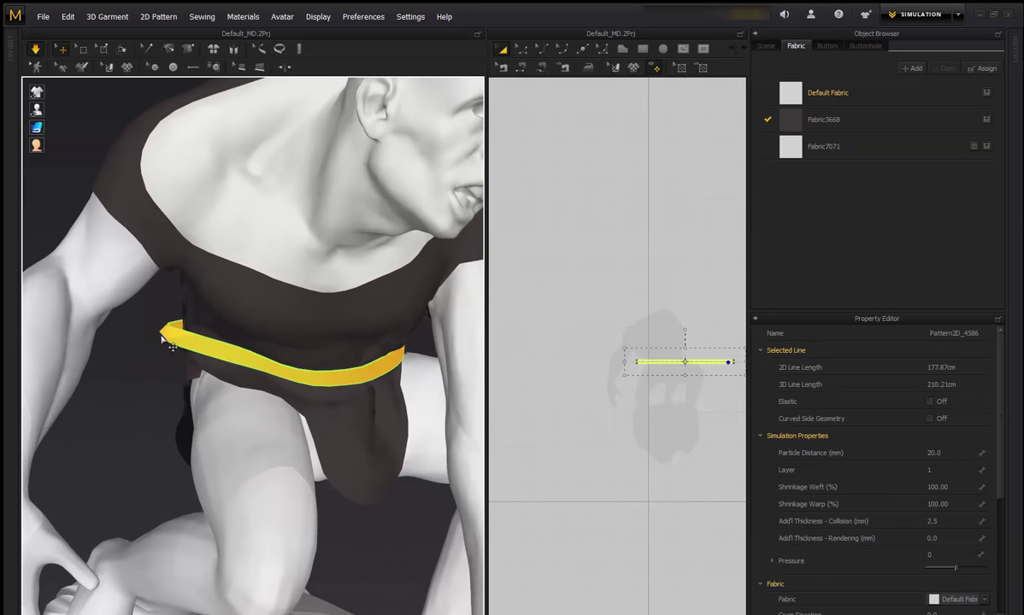
- Examine the belted shirt's drape on the crouching character from several angles and distances
right_click_drag(173, 343, 340, 333)
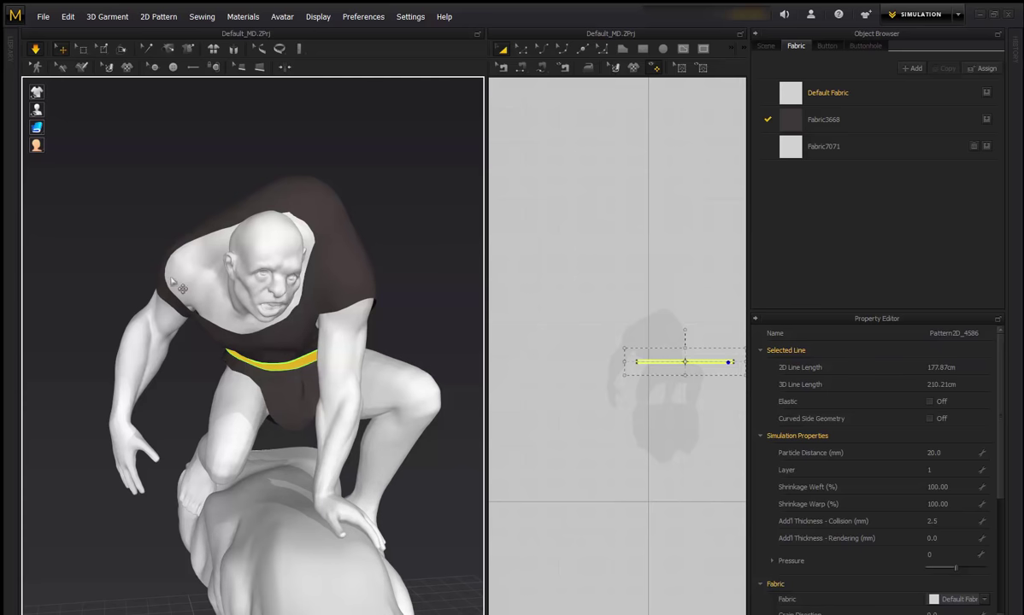
middle_click_drag(334, 349, 420, 346)
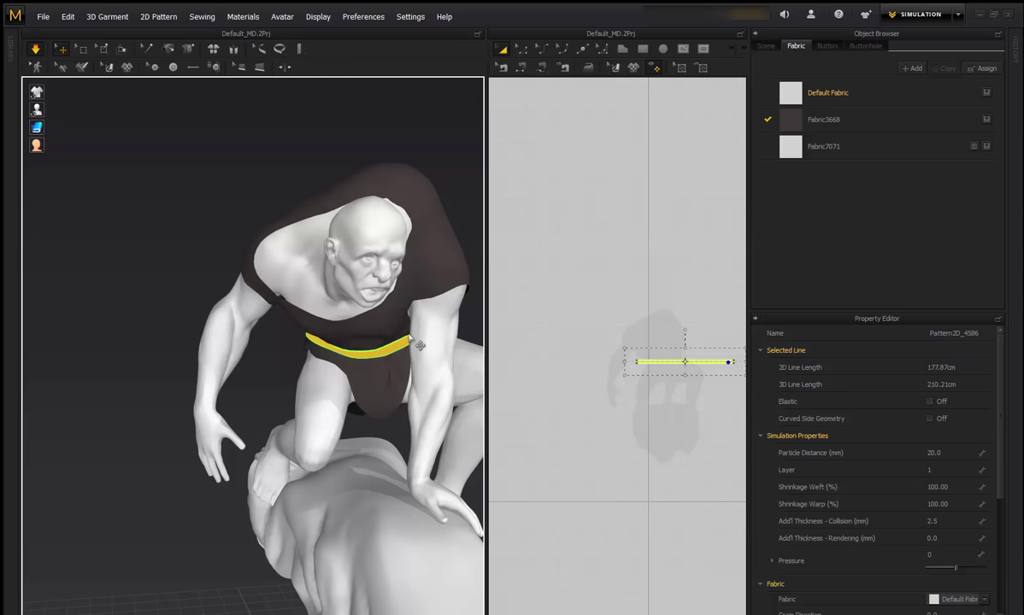
scroll(411, 341, "down", 6)
middle_click_drag(412, 336, 479, 326)
right_click_drag(479, 326, 396, 325)
middle_click_drag(401, 315, 374, 306)
scroll(374, 306, "up", 3)
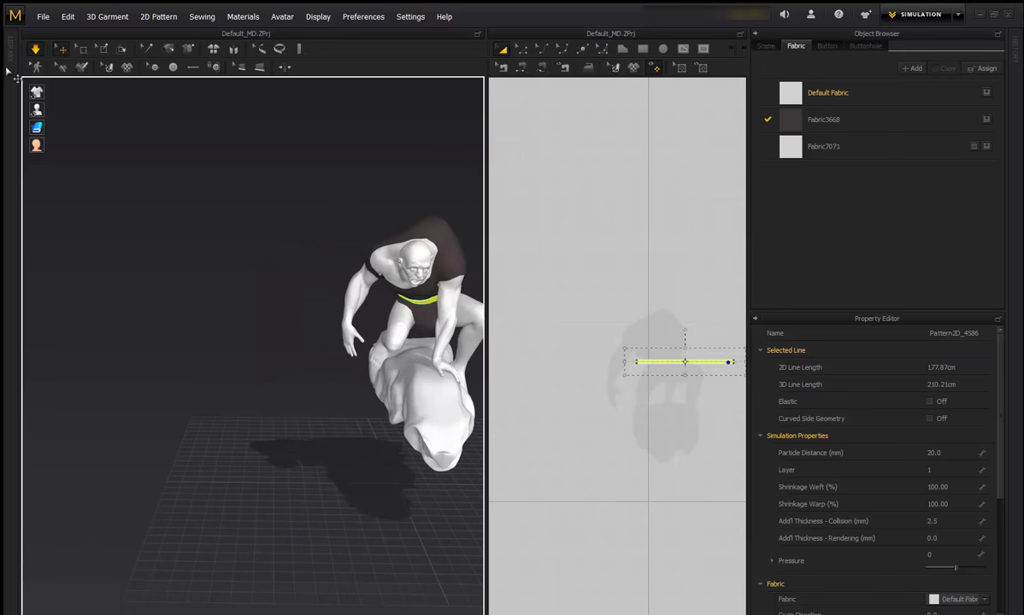
- Bring up the hooded cape on the standing figure, select the cape and inspect it from the front and side
left_click(44, 18)
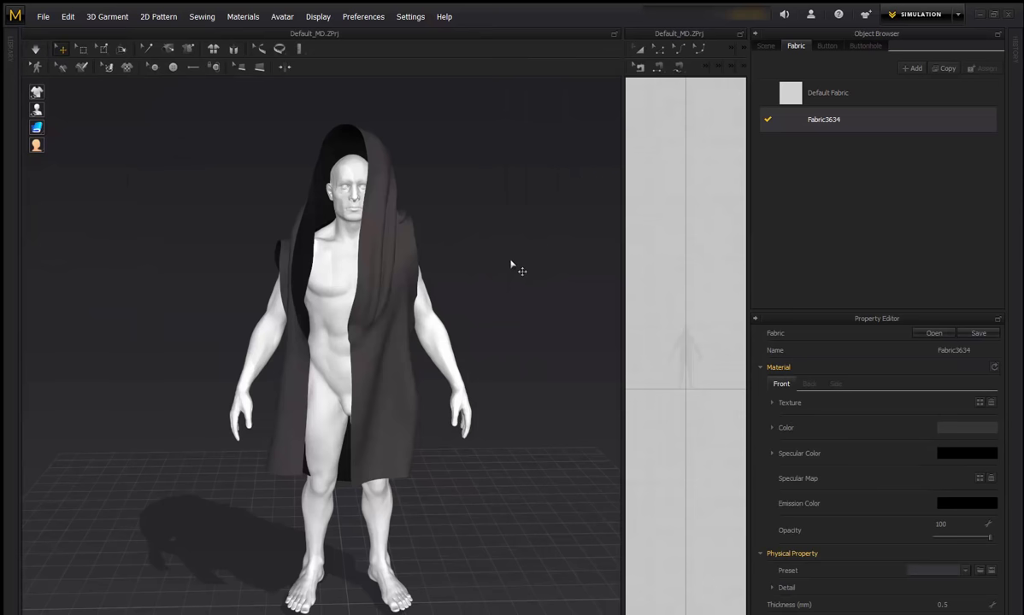
left_click(488, 309)
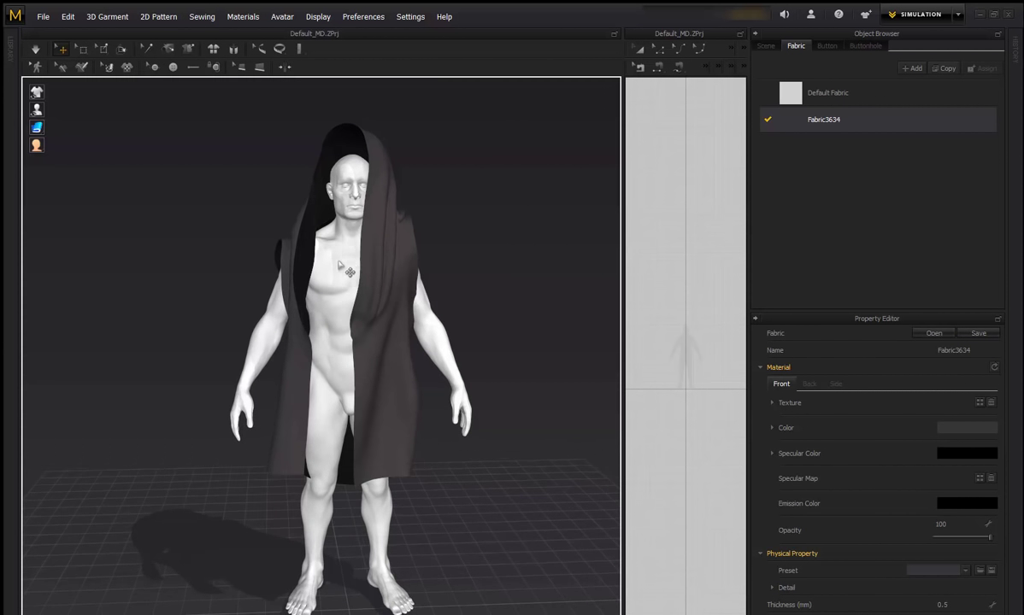
right_click_drag(543, 275, 374, 178)
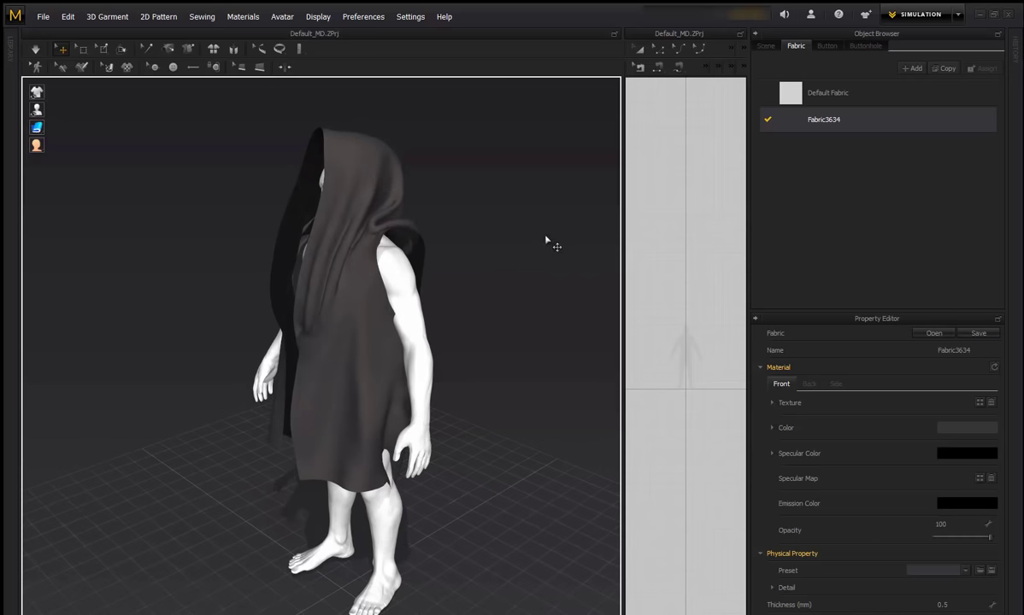
left_click(372, 175)
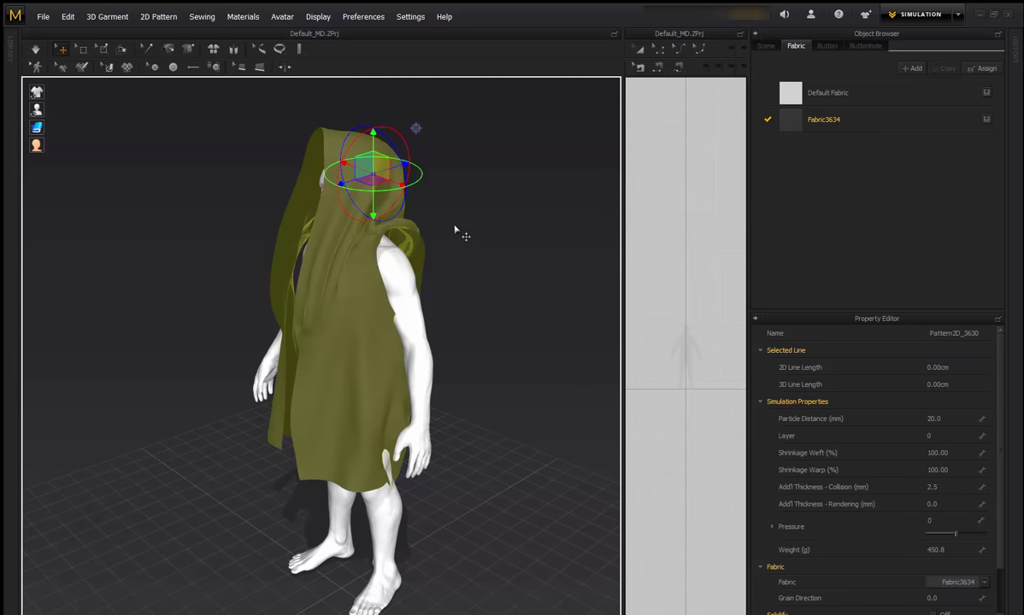
right_click_drag(453, 242, 554, 243)
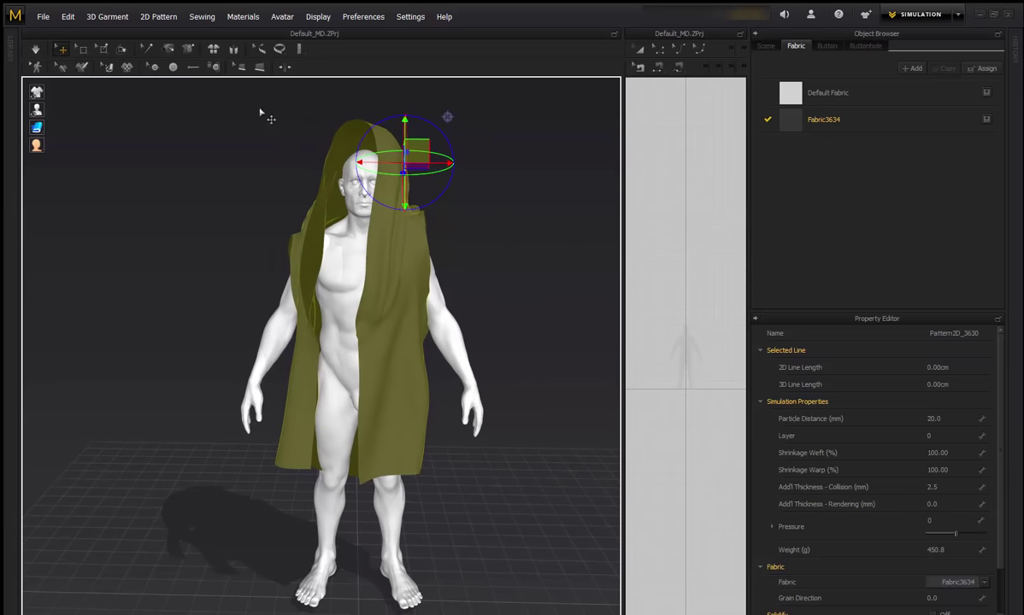
- Show the option for adding an OBJ to the scene as a garment, dismiss it and deselect the cape
left_click(43, 18)
mouse_move(73, 161)
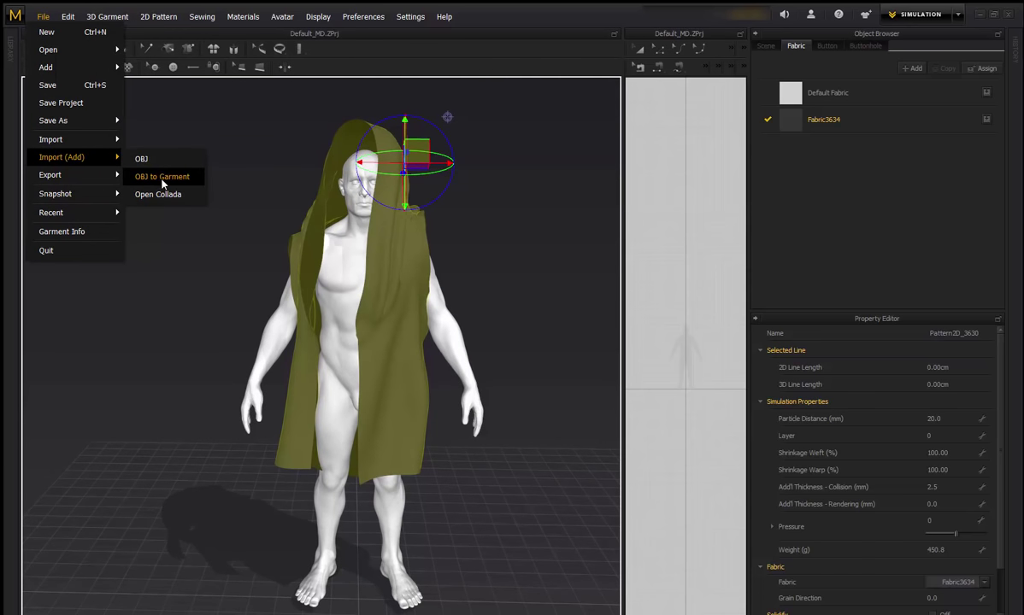
left_click(516, 241)
left_click(818, 126)
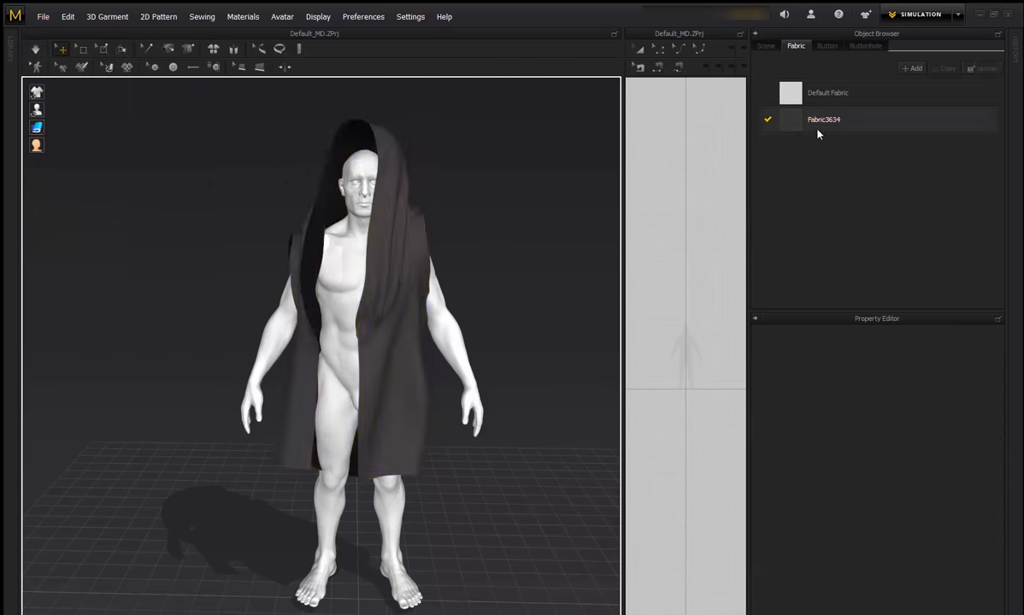
- Simulate the hooded cape on the standing figure and tug its fabric at the head and shoulder while it drapes
scroll(520, 274, "up", 5)
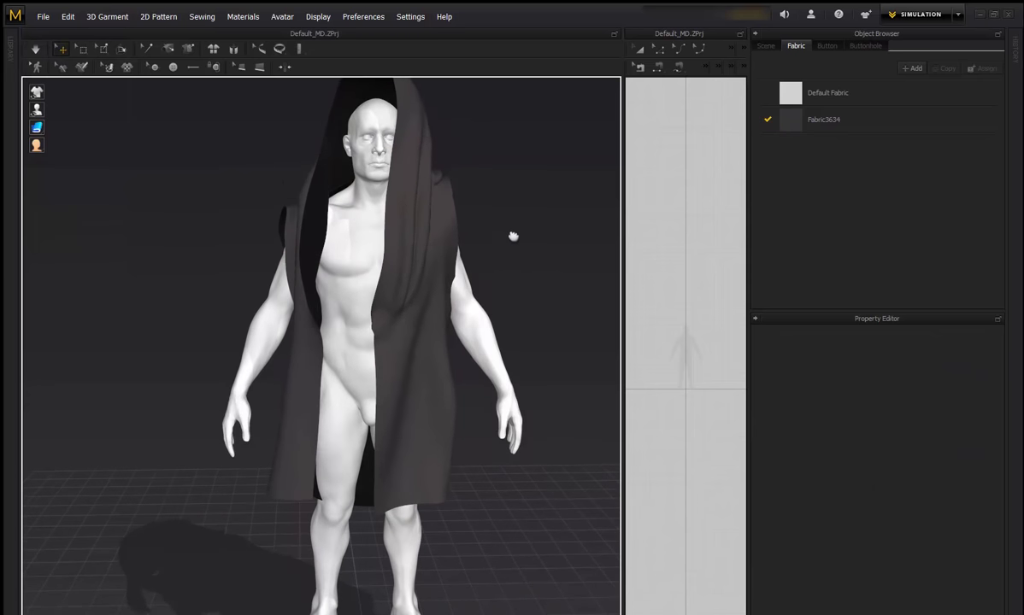
middle_click_drag(506, 244, 498, 260)
key("space")
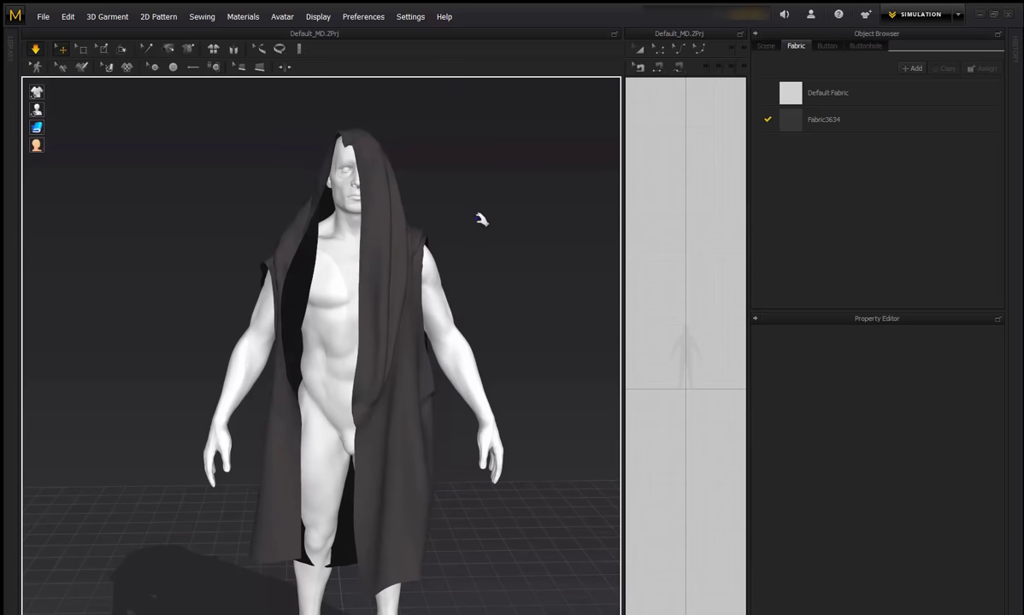
right_click_drag(481, 273, 459, 245)
left_click(381, 146)
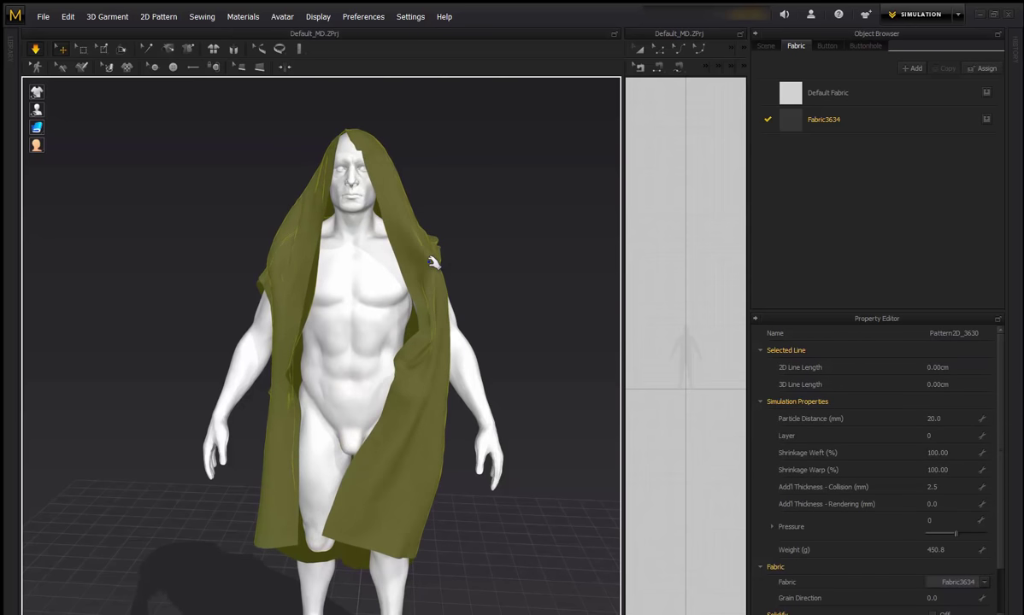
mouse_move(397, 286)
right_mouse_down()
mouse_move(498, 291)
mouse_move(401, 284)
right_mouse_up()
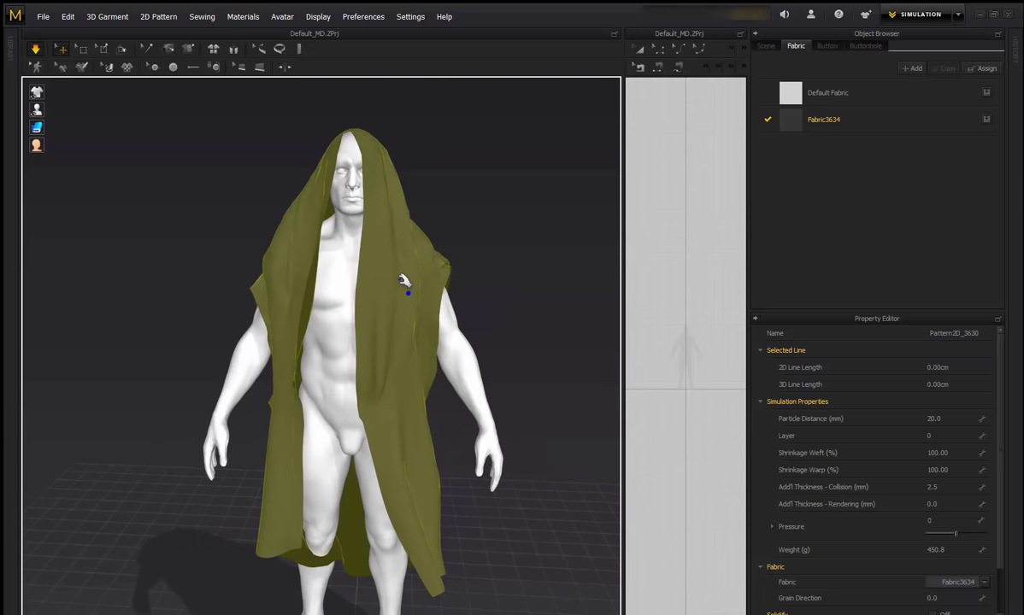
right_click_drag(416, 246, 476, 270)
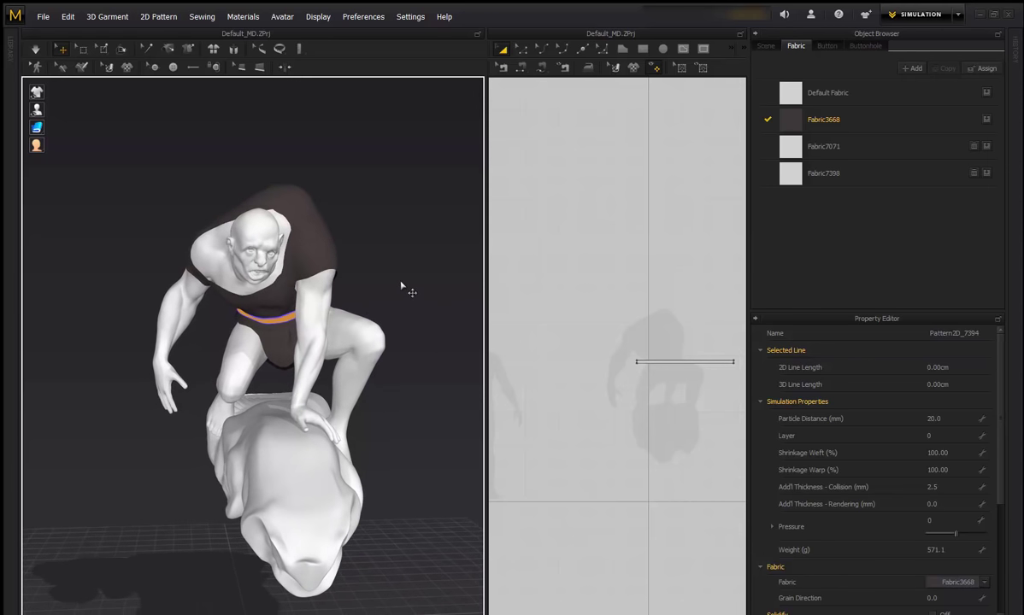
- Export only the crouching character's shirt as an OBJ named Chats_Sim in the Desktop's Tutorial folder, using centimetre scale
left_click(329, 261)
left_click(42, 16)
mouse_move(69, 175)
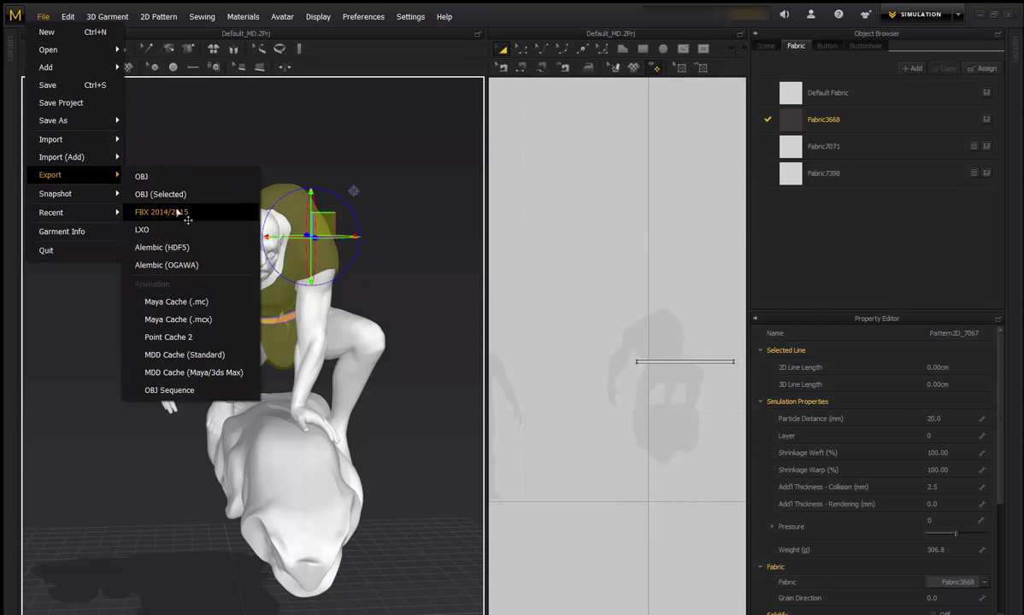
left_click(207, 195)
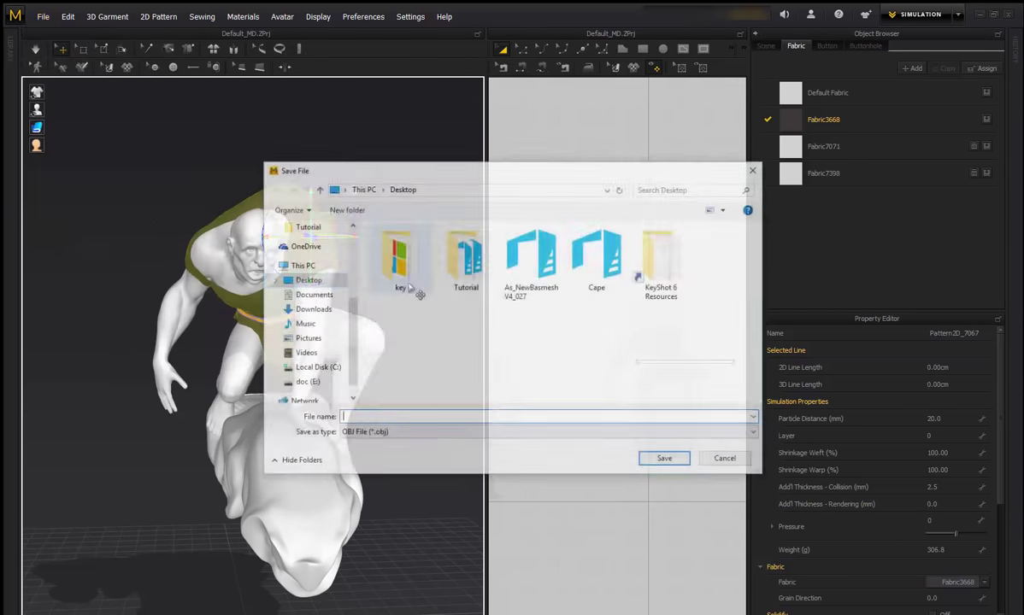
double_click(487, 269)
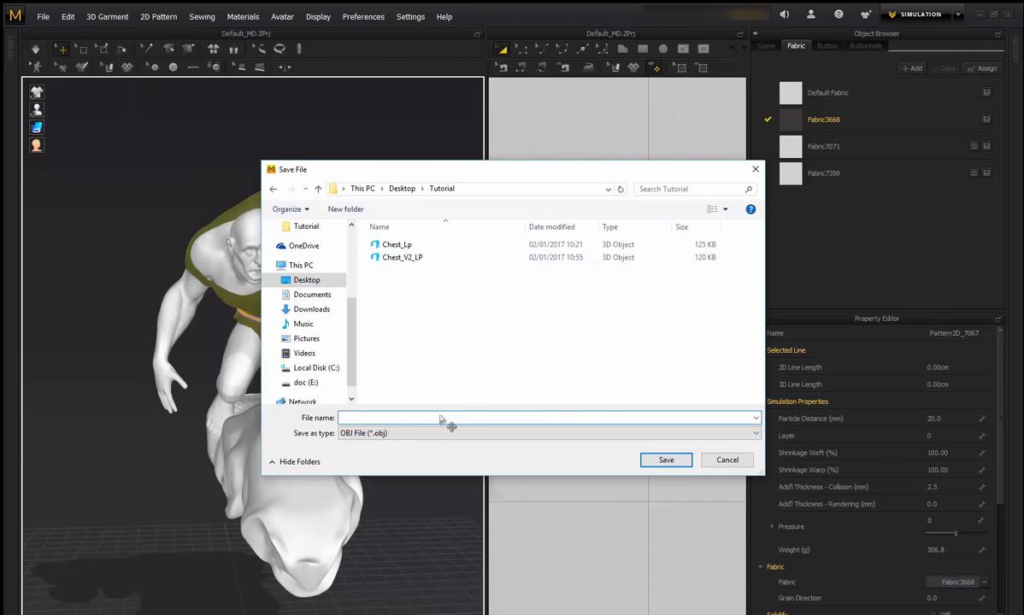
type("Chats_Sim")
key("Return")
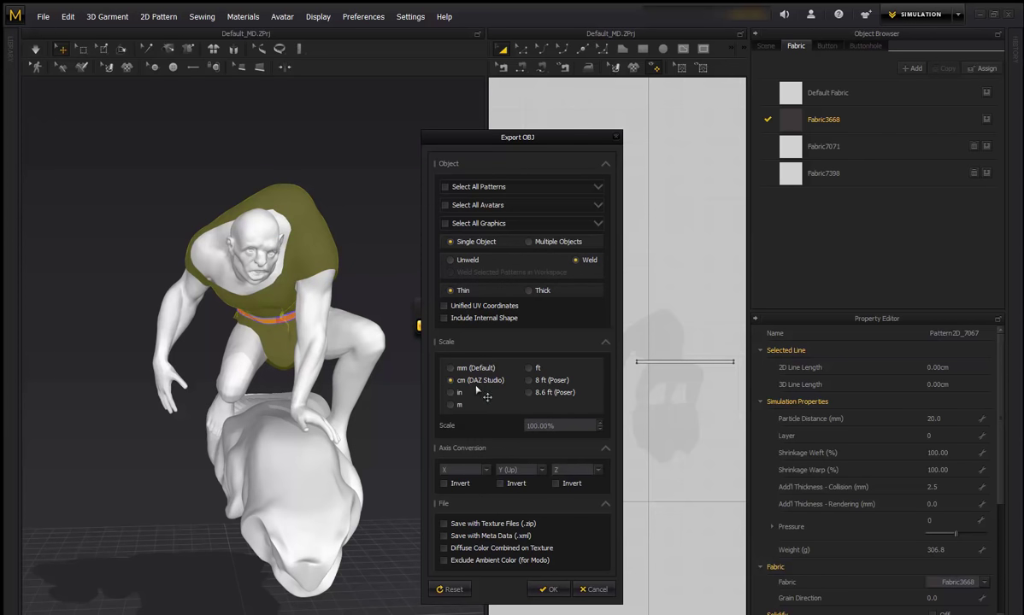
left_click(543, 588)
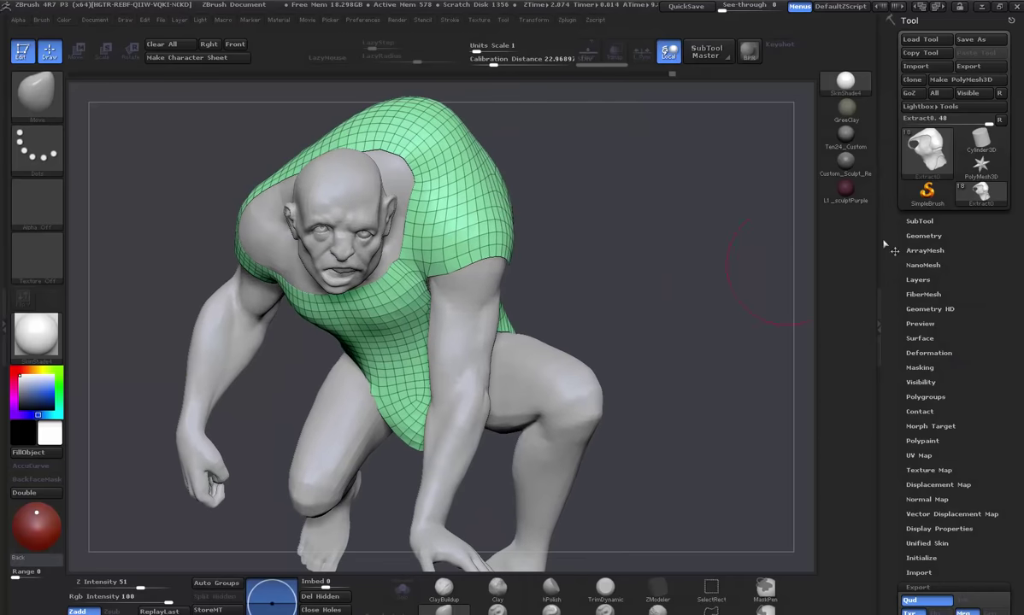
- Switch to ZBrush, make the PolyMesh3D star the active tool, import the Chats_Sim OBJ into it and frame the mesh
left_click(981, 164)
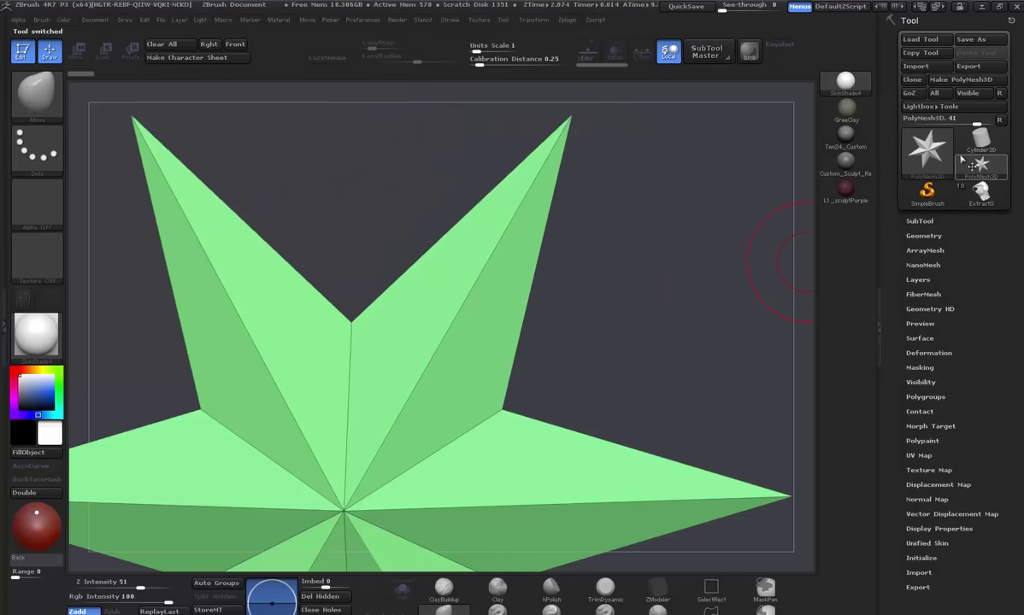
left_click(910, 69)
double_click(487, 246)
key("f")
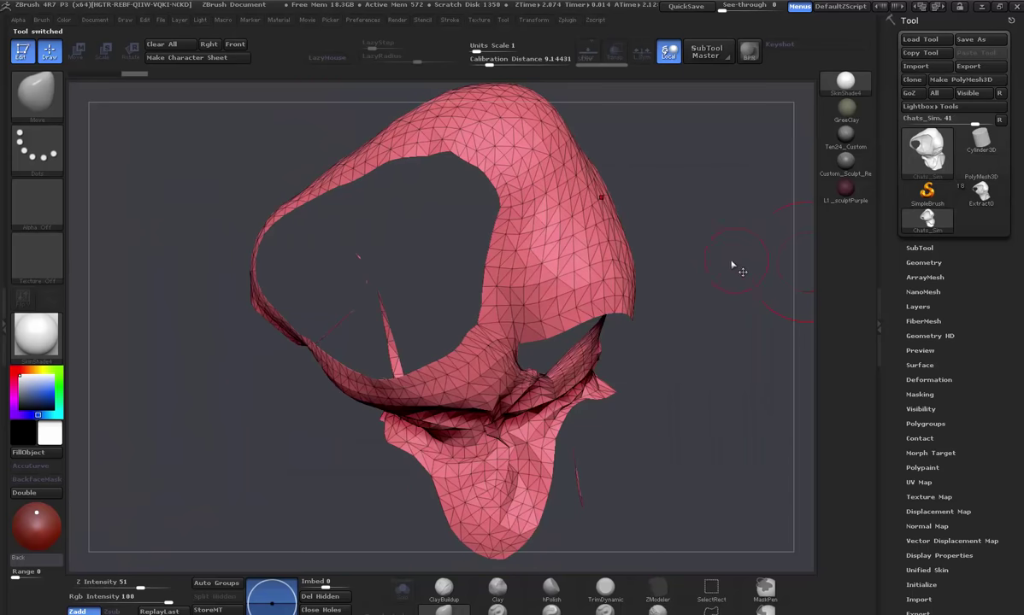
- Make the Extract0 character tool active and append the imported Chats_Sim mesh to it as a subtool
left_click_drag(731, 267, 517, 224)
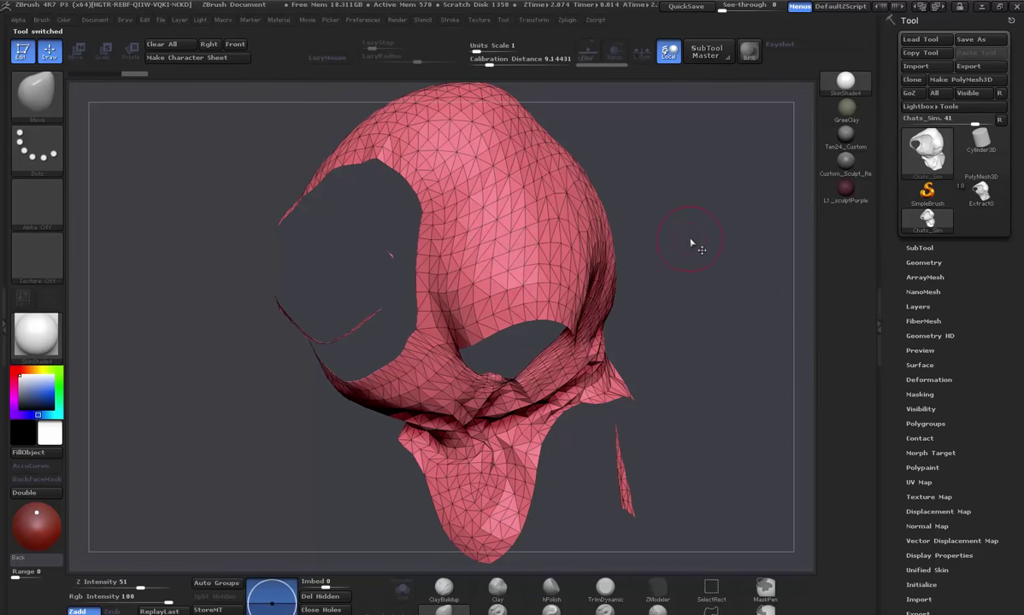
left_click_drag(690, 244, 712, 317)
left_click(920, 248)
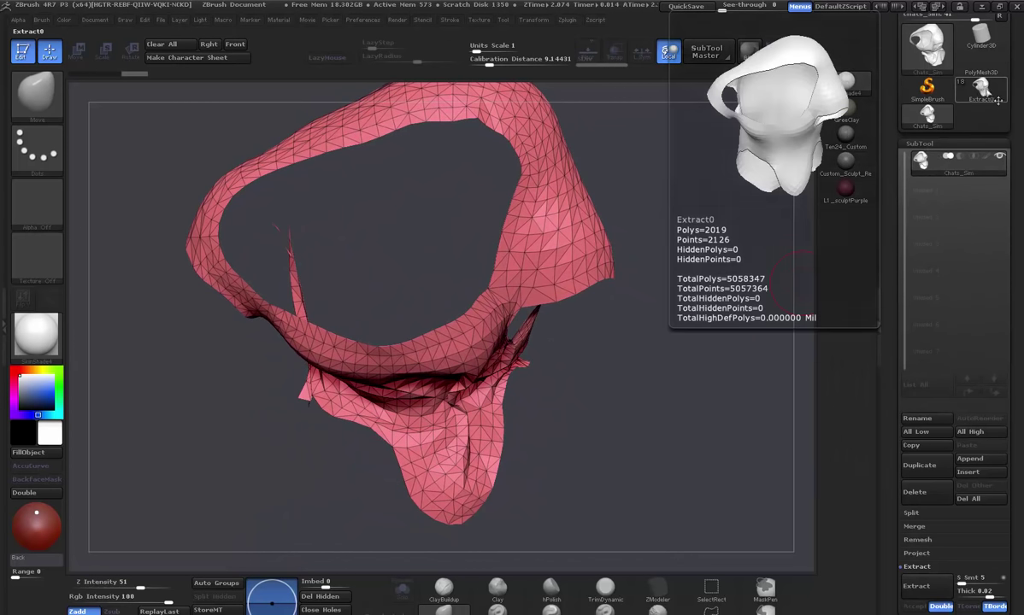
left_click(996, 100)
left_click_drag(715, 338, 795, 336)
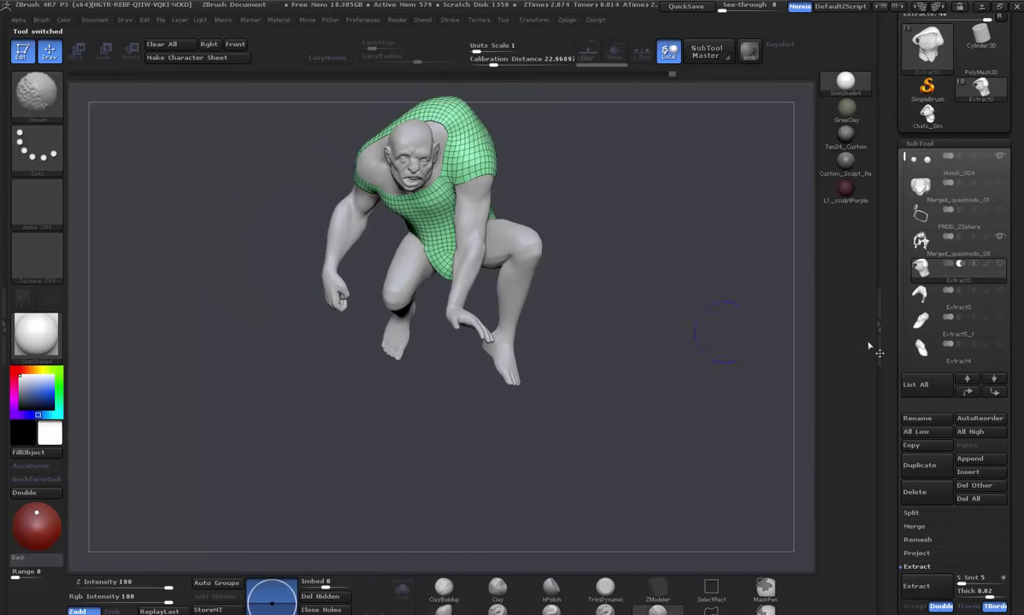
left_click(980, 460)
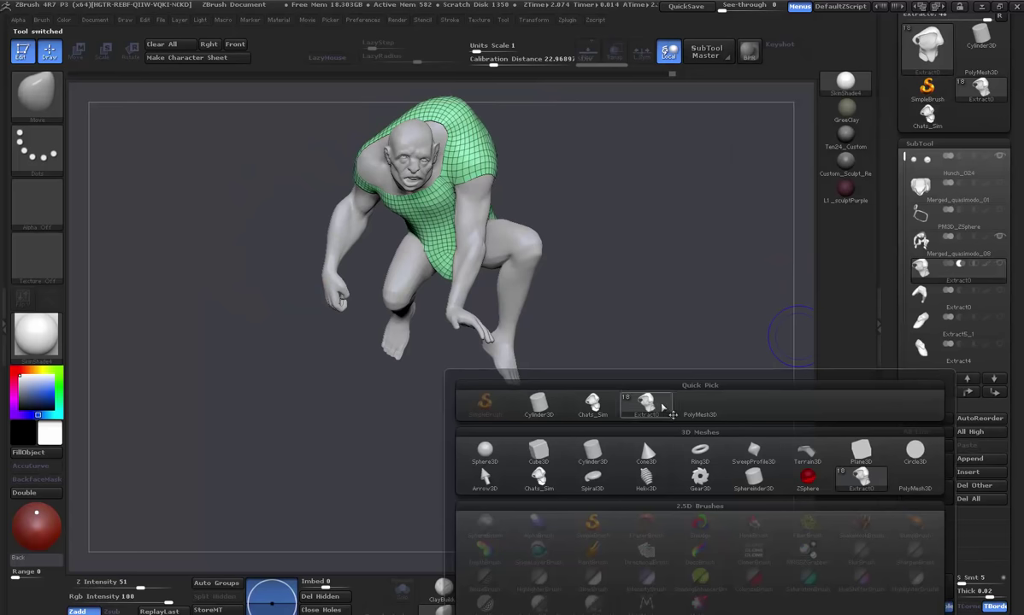
mouse_move(658, 413)
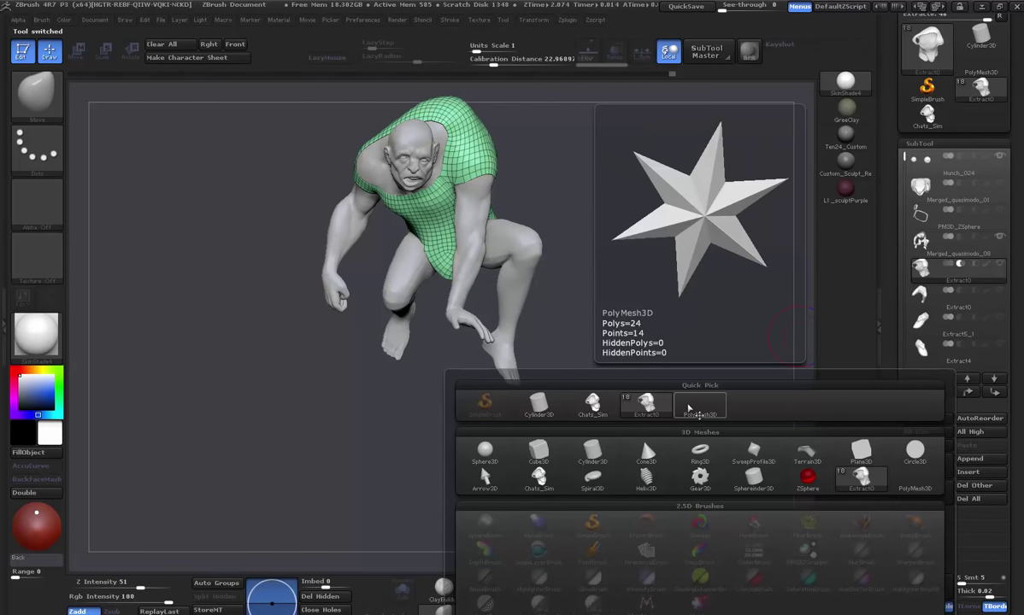
left_click(601, 406)
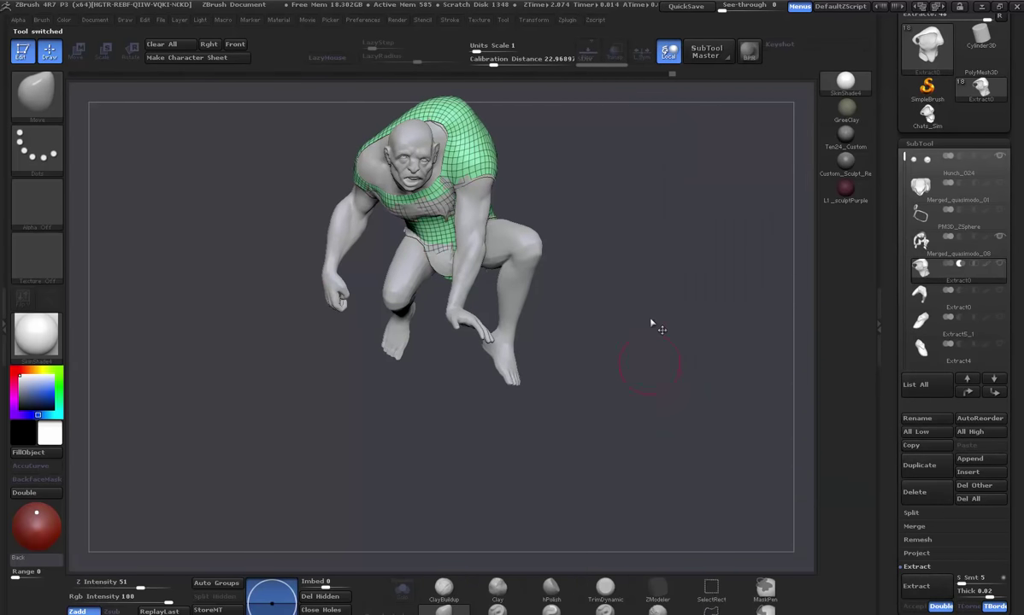
- Hide the old green Extract0 shirt subtool and make the Chats_Sim shirt on the character the active subtool
left_click_drag(659, 289, 582, 295)
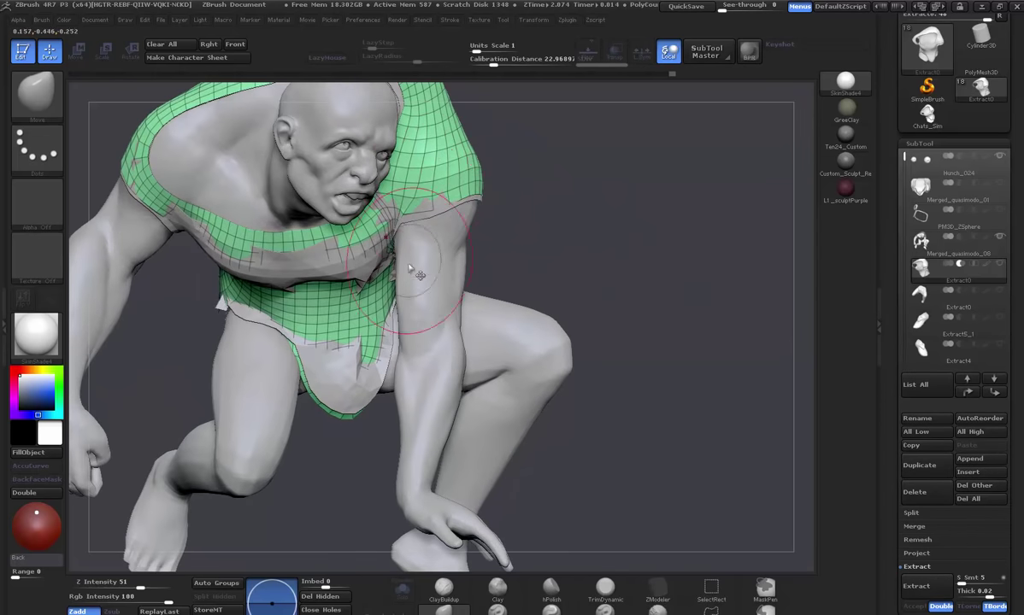
left_click(982, 272)
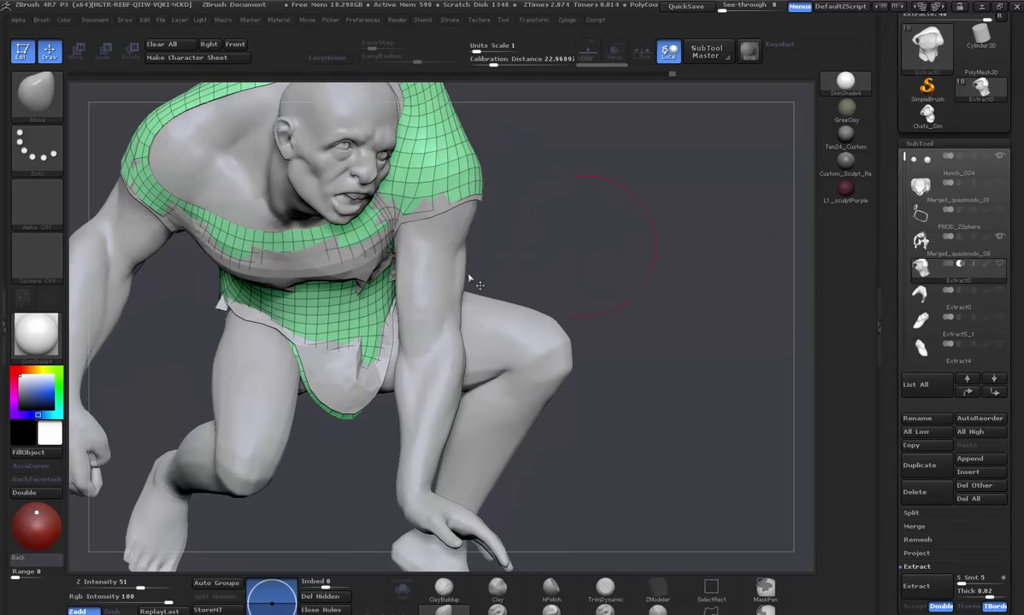
left_click(342, 355, "alt")
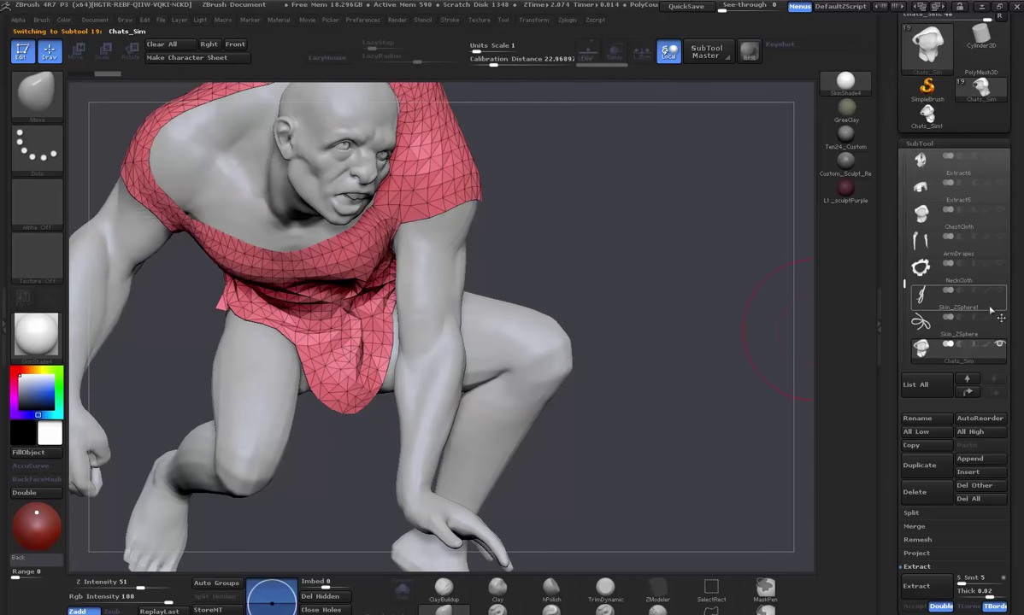
- Check the Chats_Sim shirt from the front of the character and open its display properties
left_click_drag(769, 269, 724, 254)
scroll(888, 466, "down", 1)
scroll(889, 466, "down", 10)
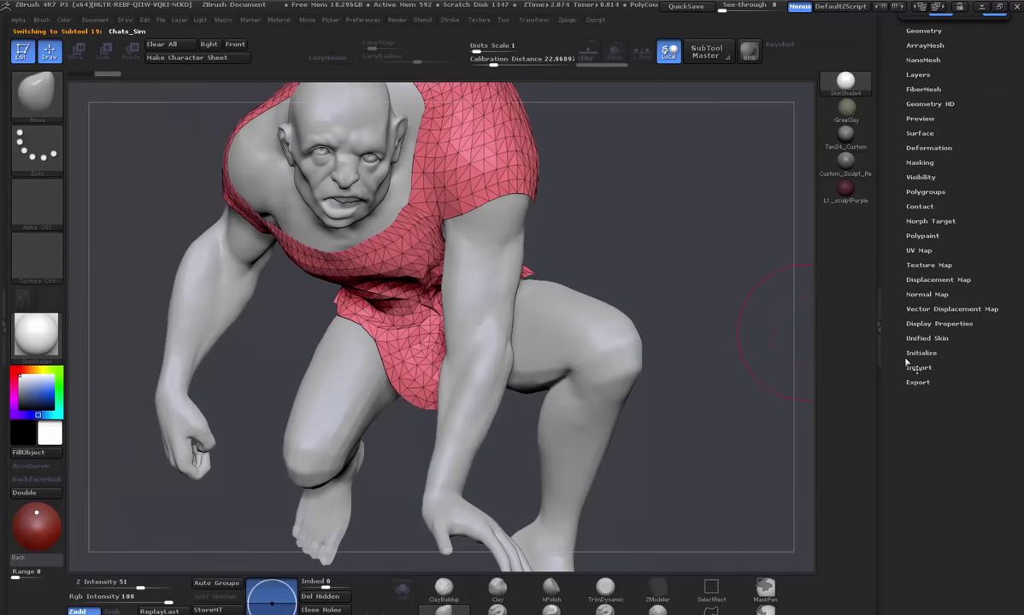
left_click(930, 324)
left_click(916, 363)
- Retopologize the Chats_Sim shirt with ZRemesher, using a target polygons count of 3
left_click_drag(770, 351, 752, 273)
scroll(927, 171, "up", 3)
left_click(924, 118)
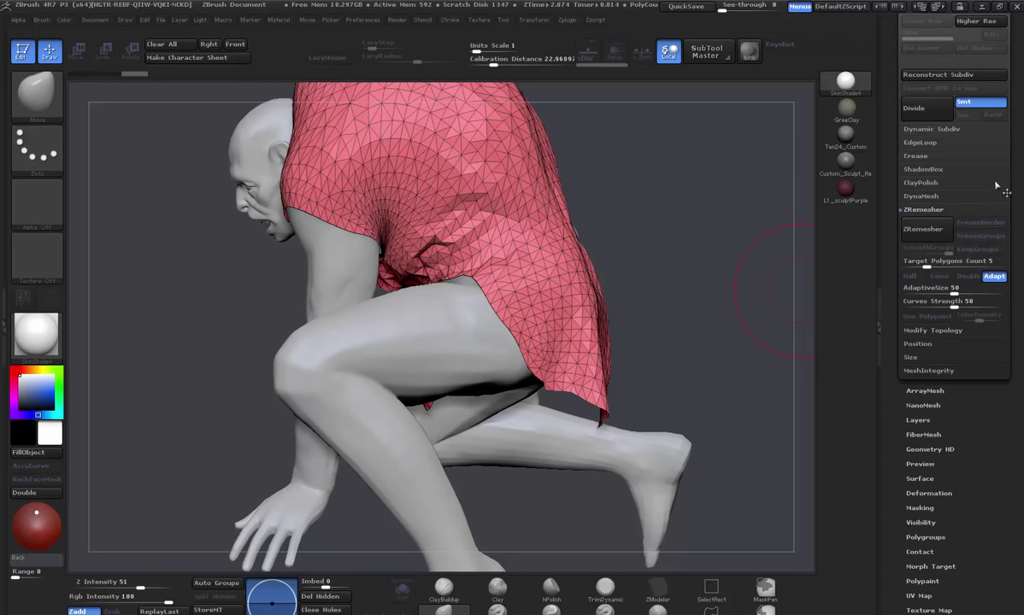
left_click(937, 267)
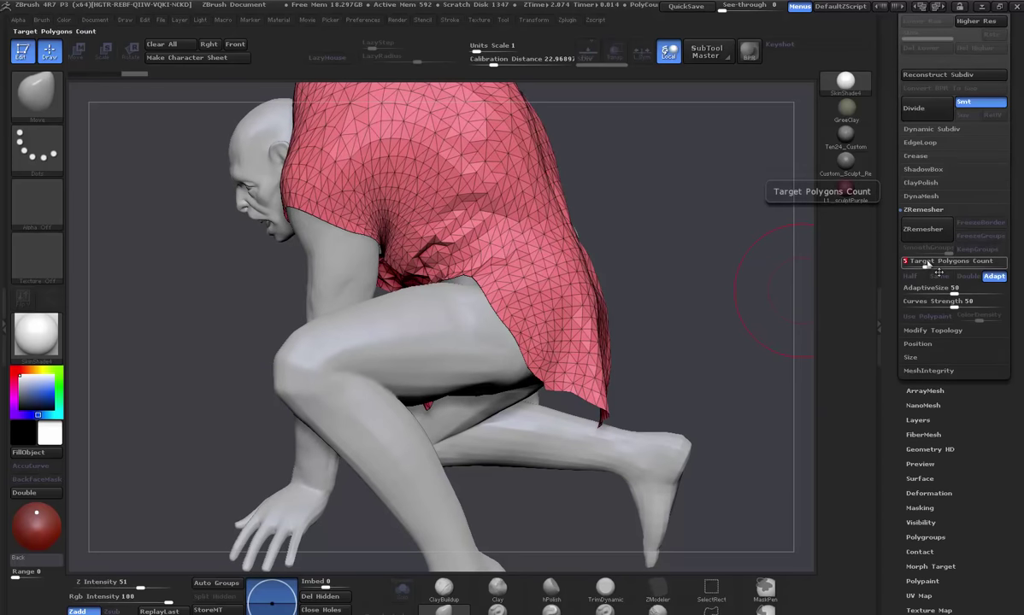
type("3")
key("Return")
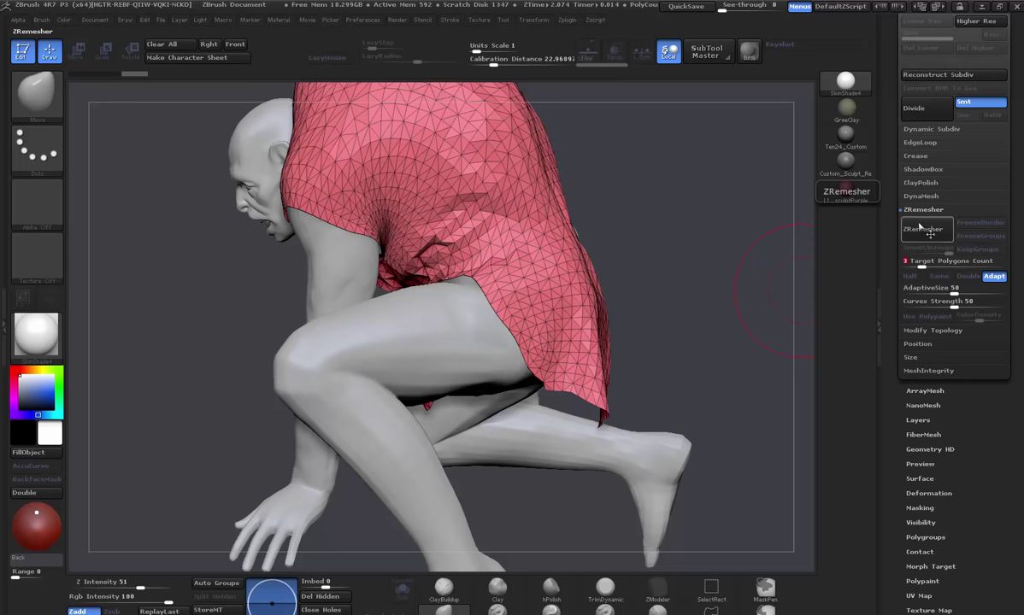
left_click(931, 237)
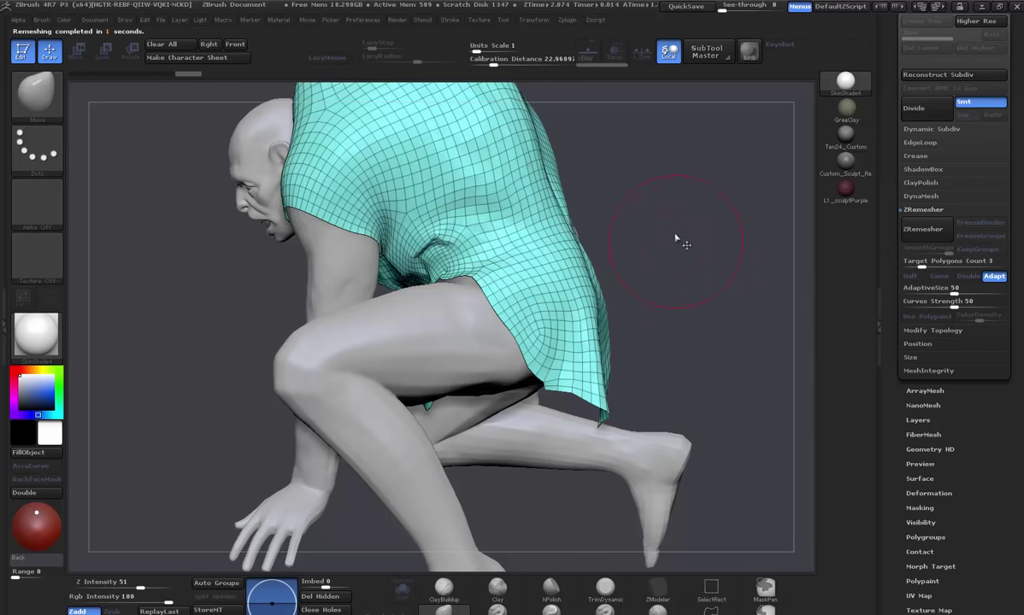
- Inspect the remeshed shirt around the character and subdivide it twice to reach SDiv 3
mouse_move(679, 237)
left_mouse_down()
mouse_move(646, 208)
mouse_move(742, 220)
mouse_move(686, 236)
left_mouse_up()
right_click(630, 197)
left_click_drag(574, 205, 617, 193)
mouse_move(446, 290)
left_mouse_down("shift")
mouse_move(432, 304)
mouse_move(406, 284)
mouse_move(409, 295)
left_mouse_up("shift")
right_click(413, 285)
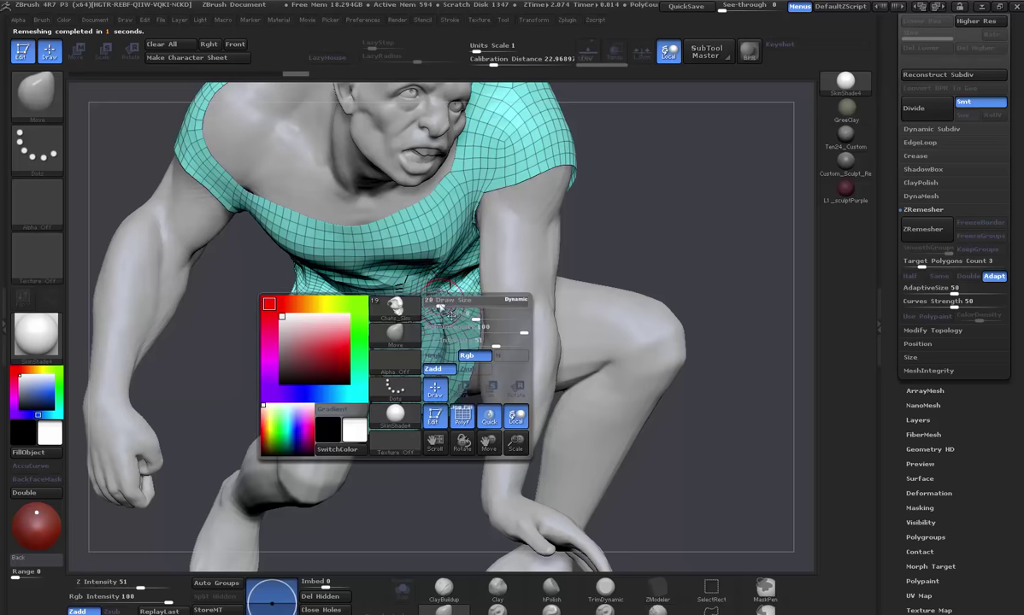
left_click_drag(697, 224, 794, 240)
key("ctrl+d")
key("ctrl+d")
left_click_drag(736, 218, 620, 226)
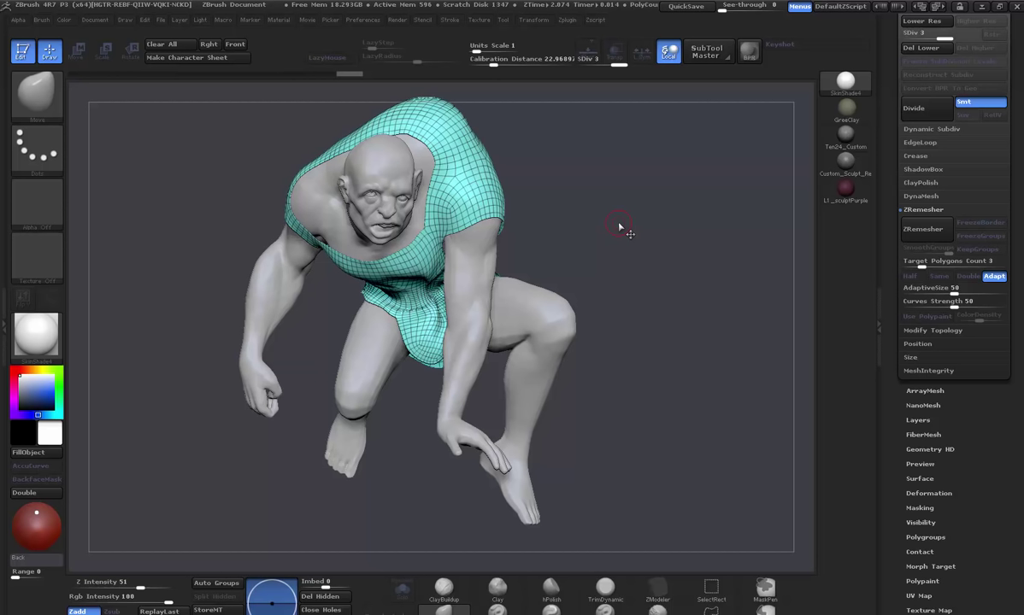